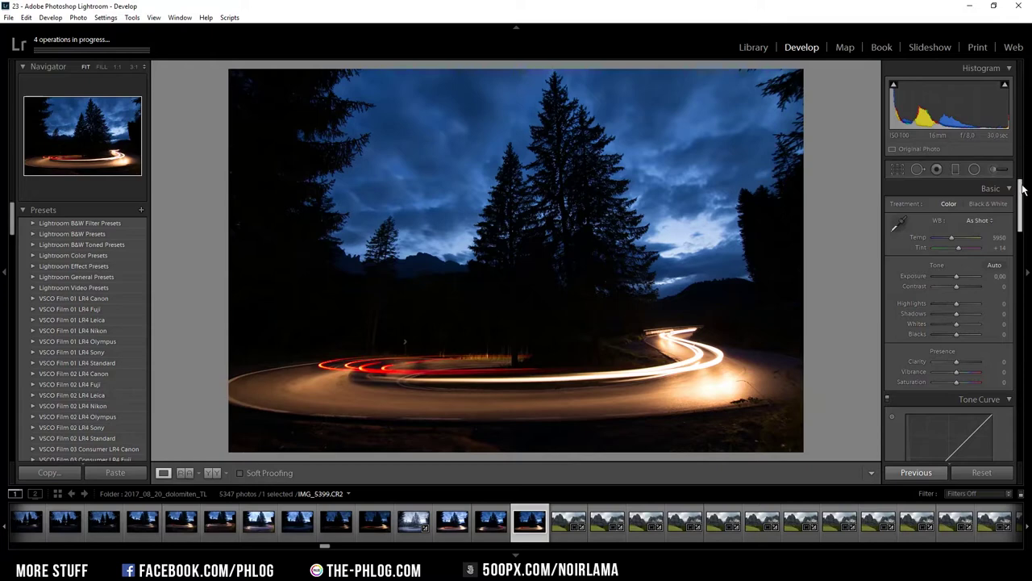
# Enable chromatic aberration removal and the Tokina AT-X 116 lens profile correction
pyautogui.moveTo(1020, 191); pyautogui.dragTo(1023, 340)
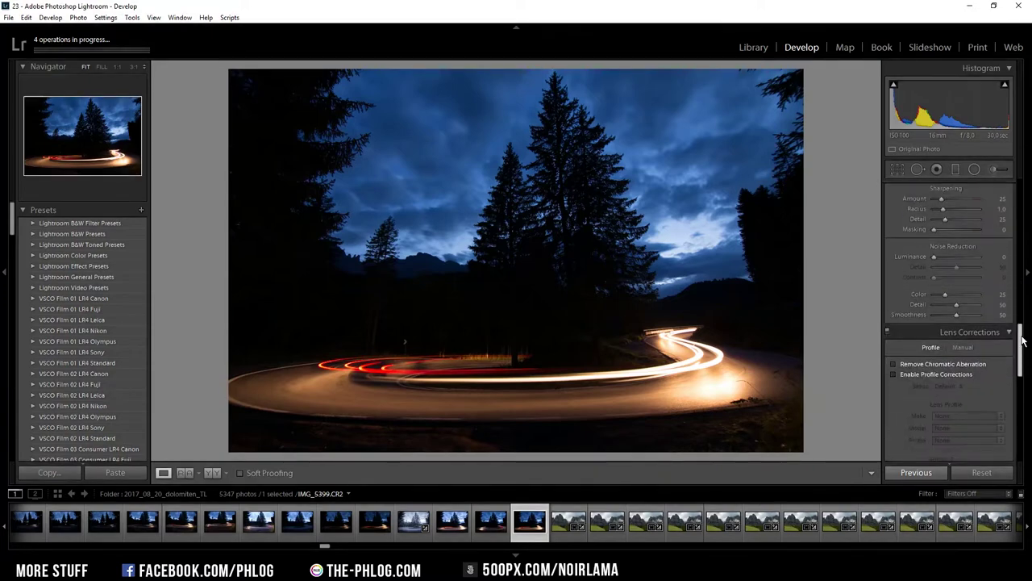
pyautogui.click(925, 363)
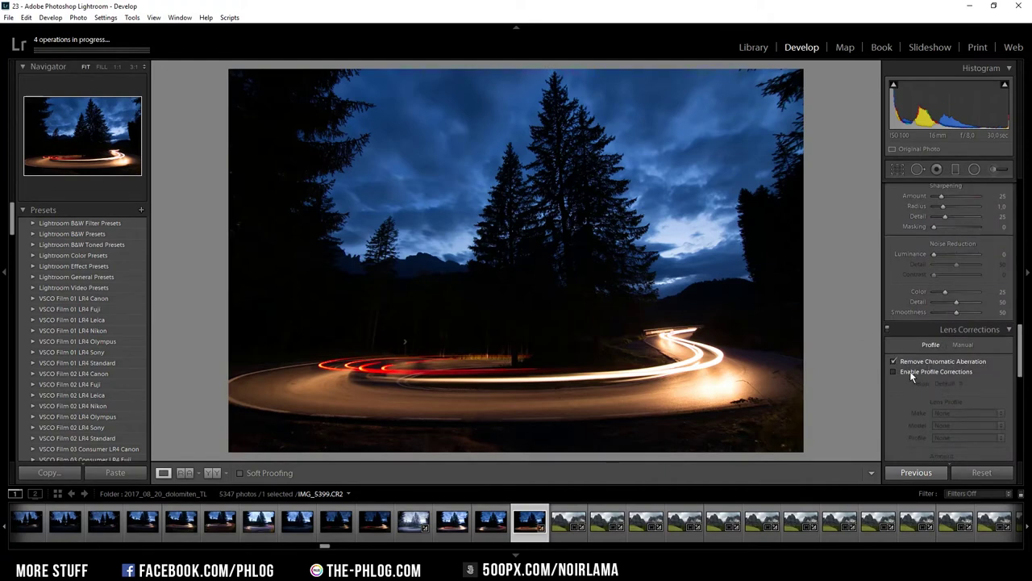
pyautogui.click(912, 373)
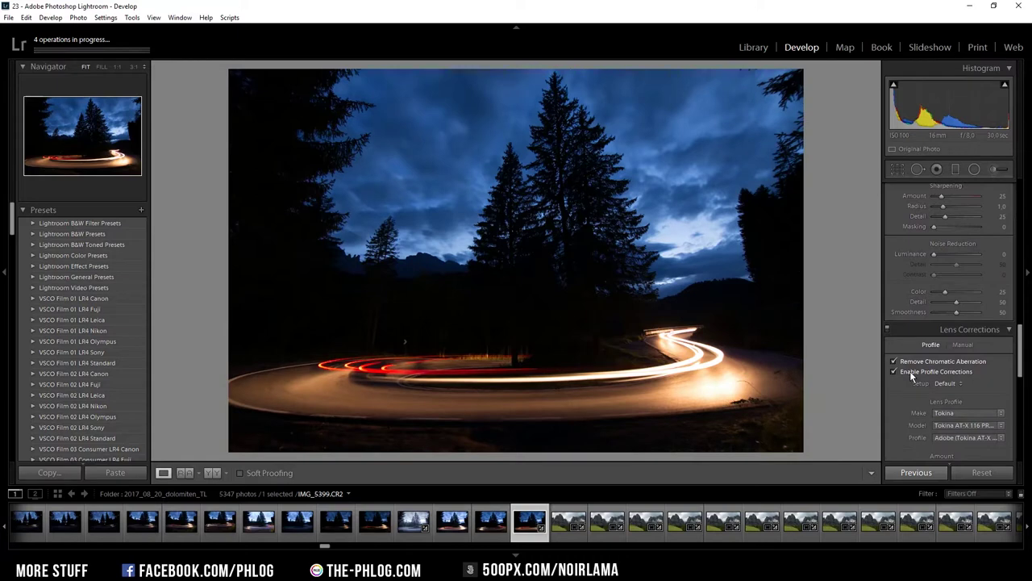
pyautogui.moveTo(1021, 355); pyautogui.dragTo(1021, 206)
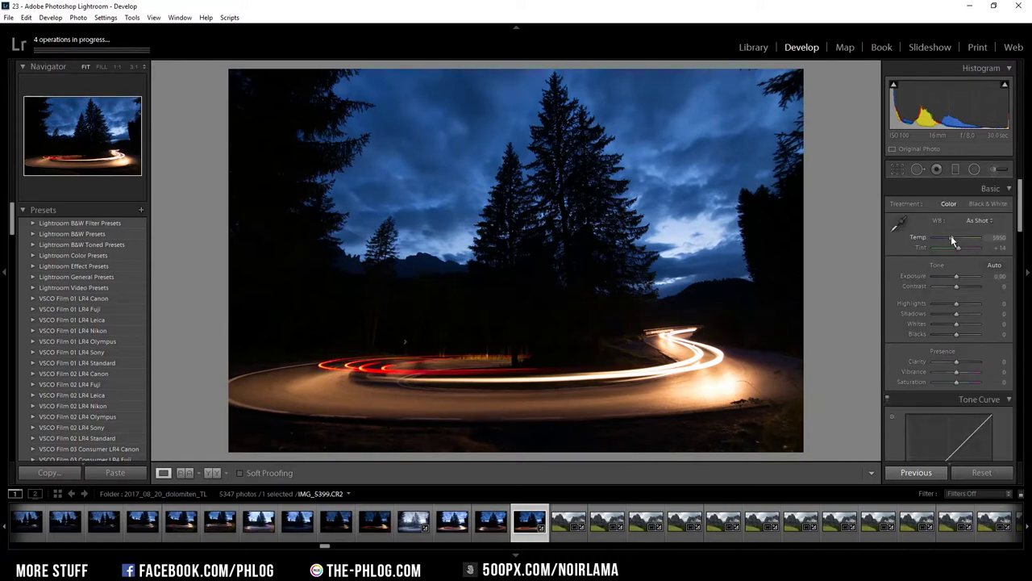
# Set Temp to 4738, Highlights -21, Shadows +100, Blacks +29 and Clarity +14
pyautogui.moveTo(952, 239); pyautogui.dragTo(951, 241)
pyautogui.moveTo(952, 242); pyautogui.dragTo(947, 241)
pyautogui.scroll(-1, 947, 242)
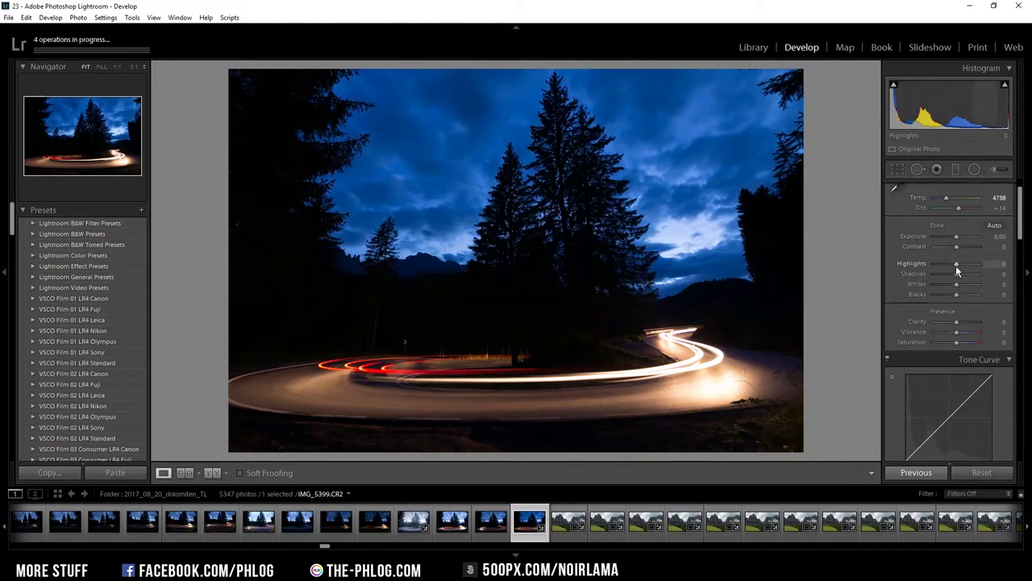
pyautogui.moveTo(955, 263)
pyautogui.mouseDown()
pyautogui.moveTo(944, 263)
pyautogui.moveTo(953, 265)
pyautogui.mouseUp()
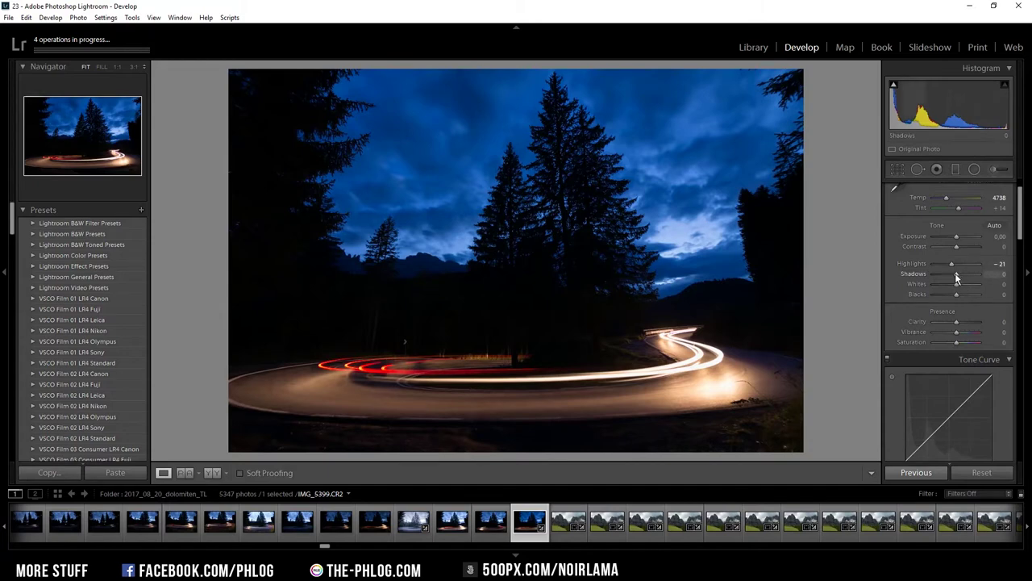
pyautogui.moveTo(959, 275); pyautogui.dragTo(997, 277)
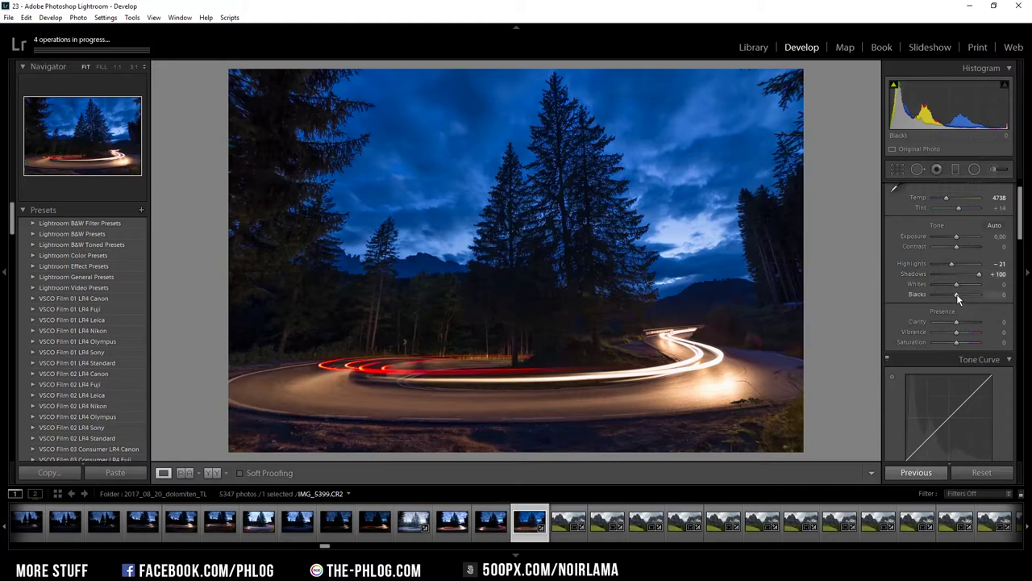
pyautogui.moveTo(958, 293)
pyautogui.mouseDown()
pyautogui.moveTo(972, 294)
pyautogui.moveTo(961, 294)
pyautogui.mouseUp()
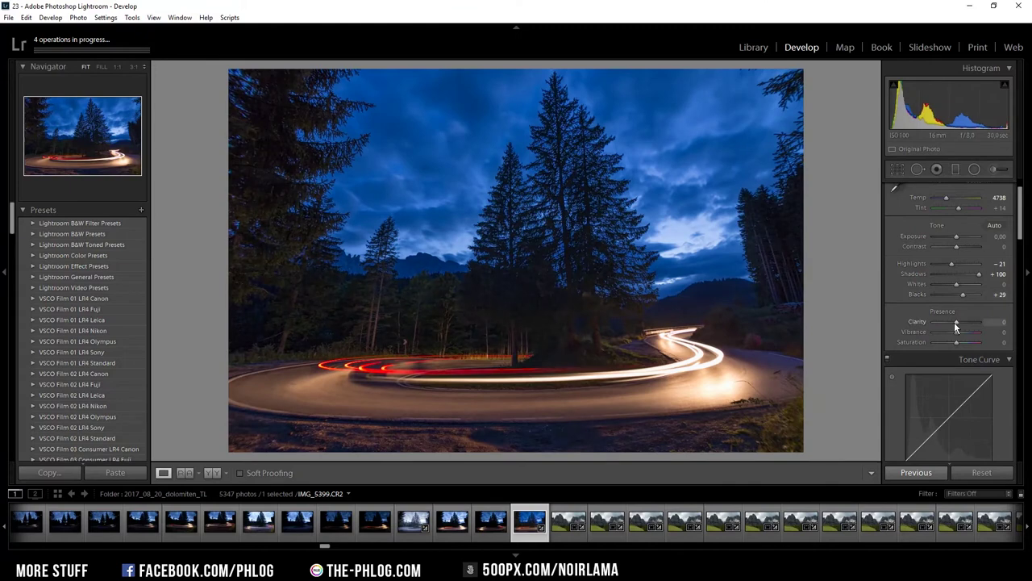
pyautogui.moveTo(957, 323); pyautogui.dragTo(960, 322)
pyautogui.moveTo(1021, 211); pyautogui.dragTo(1021, 276)
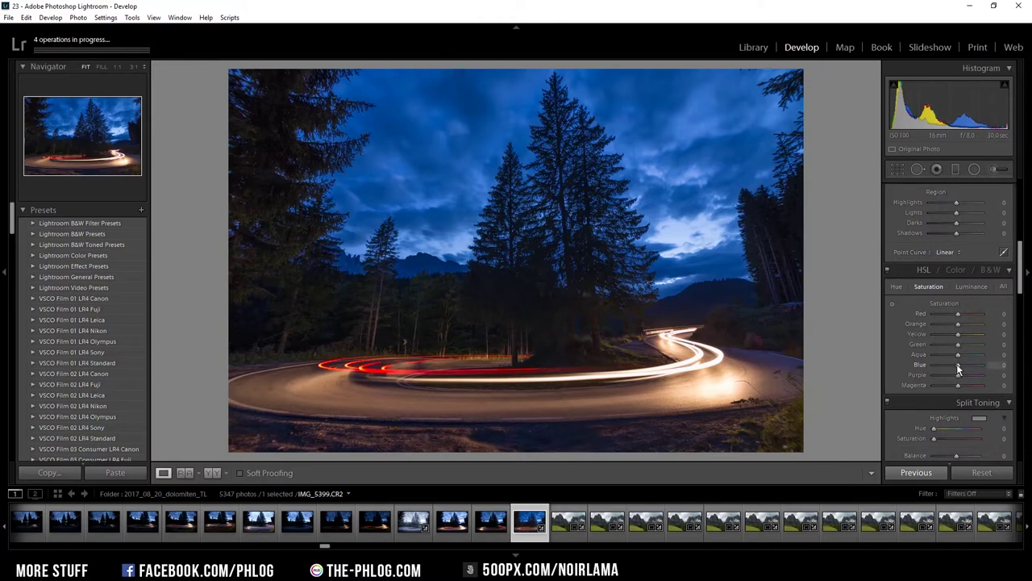
# Lower HSL saturation for Blue to -53 and Green to about -38
pyautogui.moveTo(956, 364); pyautogui.dragTo(948, 364)
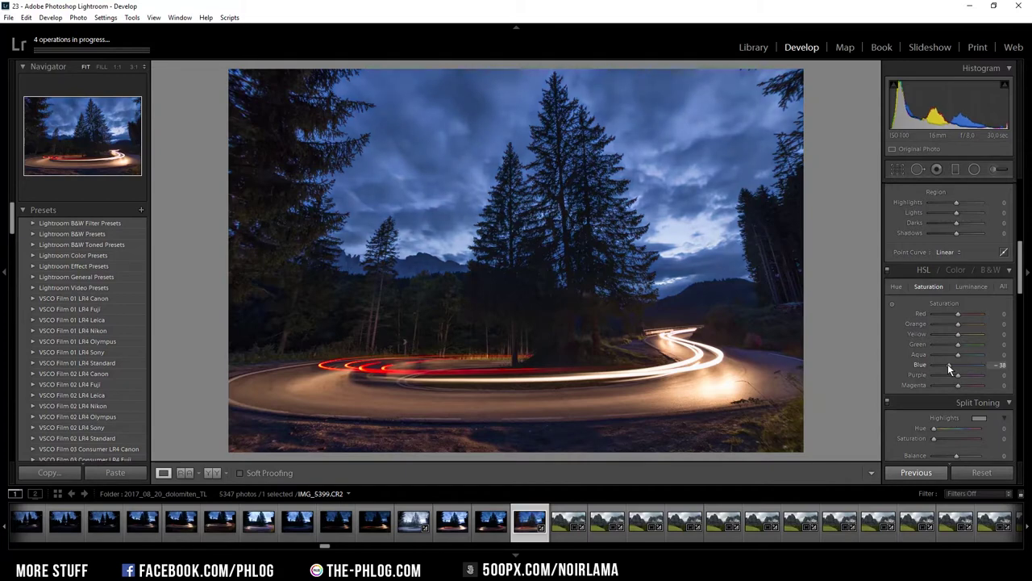
pyautogui.moveTo(948, 364); pyautogui.dragTo(944, 364)
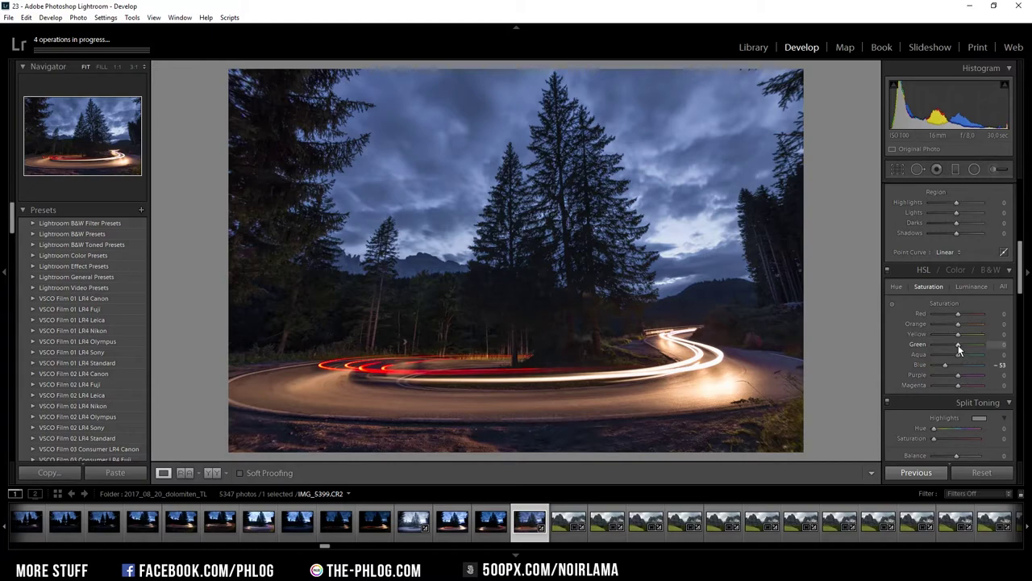
pyautogui.moveTo(954, 345); pyautogui.dragTo(951, 344)
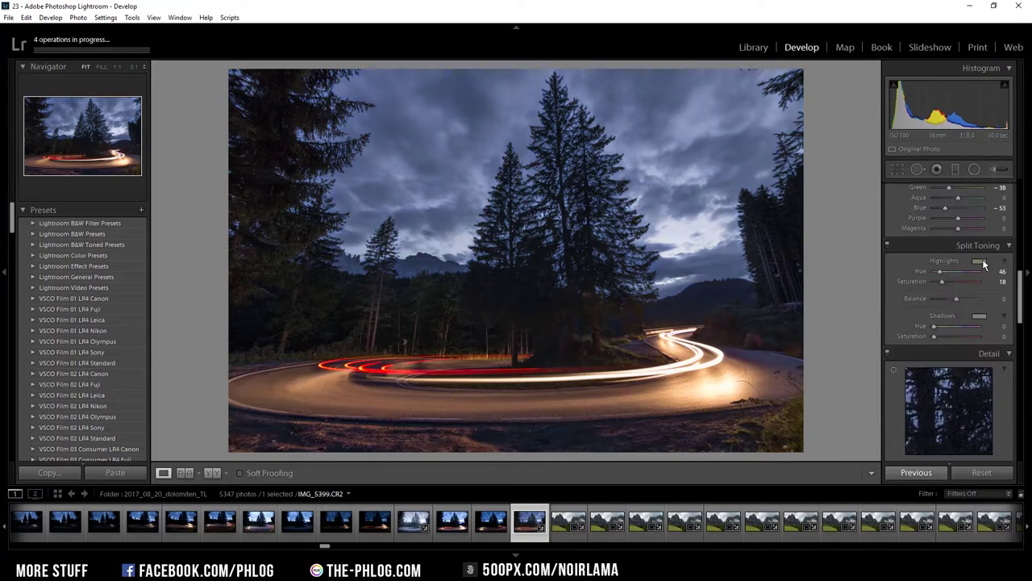
# Tint the split-toning highlights to hue 50, saturation 12
pyautogui.click(981, 262)
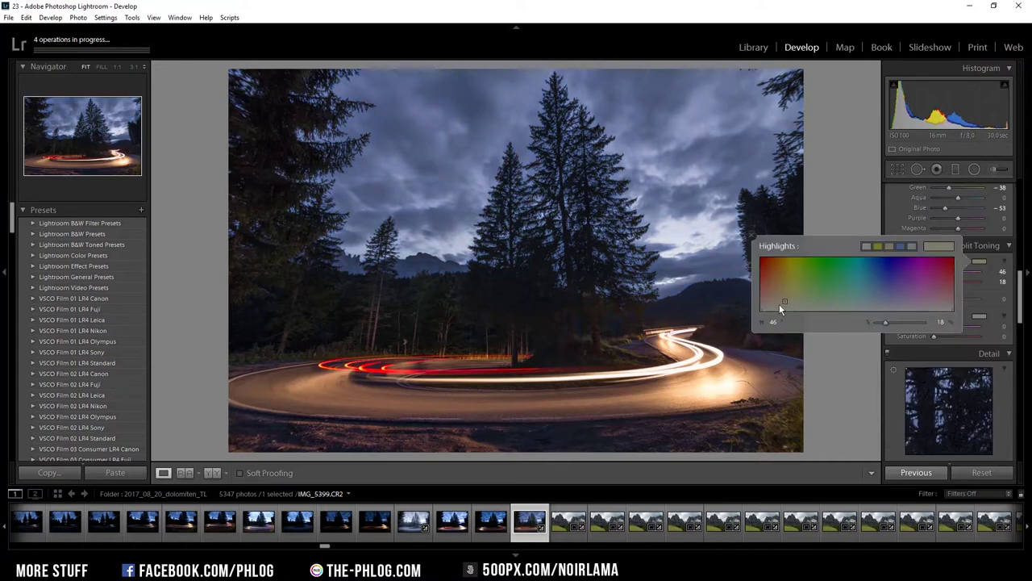
pyautogui.moveTo(783, 303); pyautogui.dragTo(773, 300)
pyautogui.click(981, 315)
# Tint the split-toning shadows to a warm hue 49 with low saturation
pyautogui.click(981, 315)
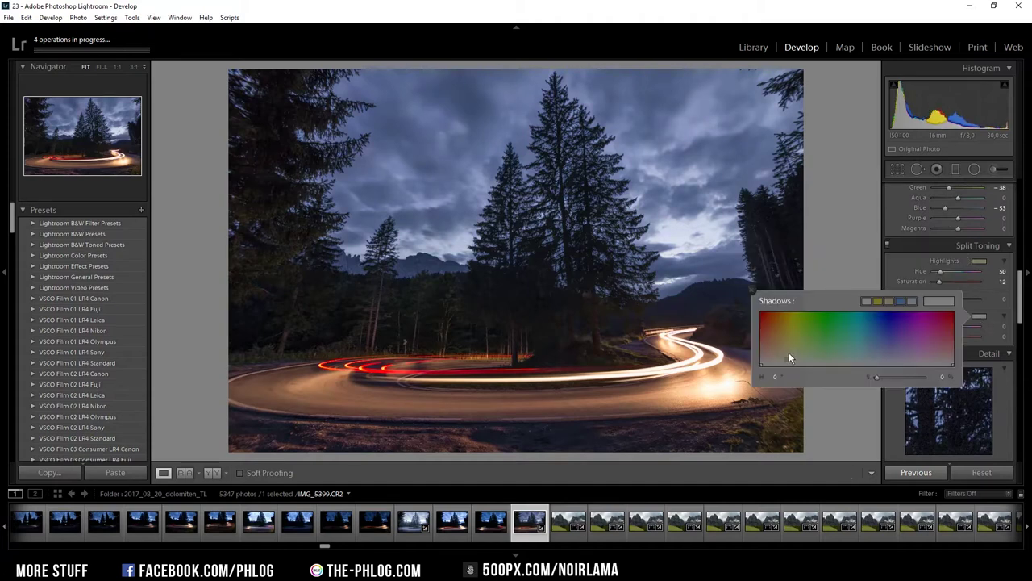
pyautogui.click(788, 357)
pyautogui.click(980, 317)
pyautogui.click(979, 316)
pyautogui.click(785, 359)
pyautogui.scroll(-4, 952, 336)
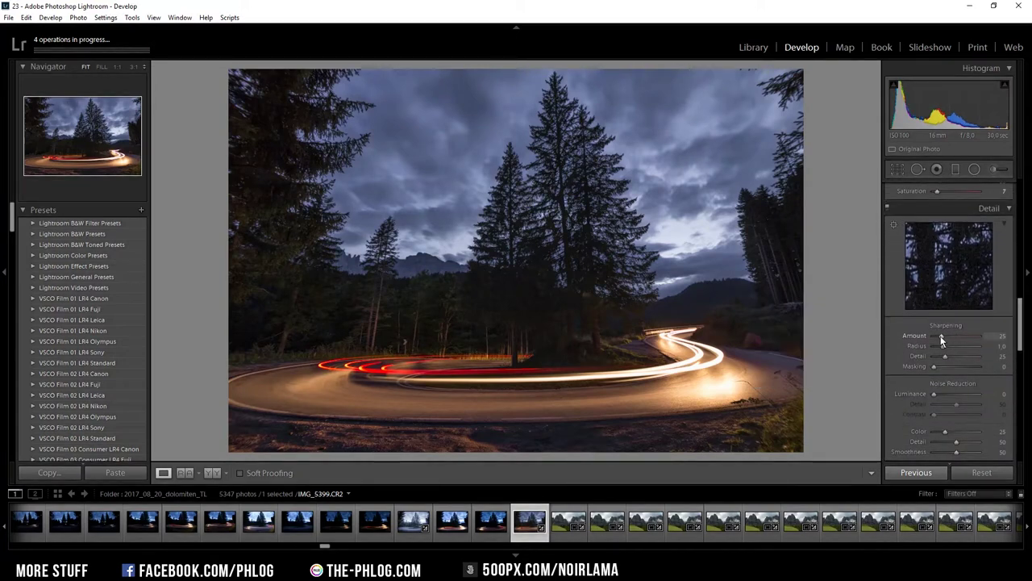
# Raise sharpening Amount to 109 and set Detail to 63
pyautogui.moveTo(940, 335); pyautogui.dragTo(968, 340)
pyautogui.moveTo(970, 359); pyautogui.dragTo(966, 359)
pyautogui.moveTo(1020, 324); pyautogui.dragTo(1023, 193)
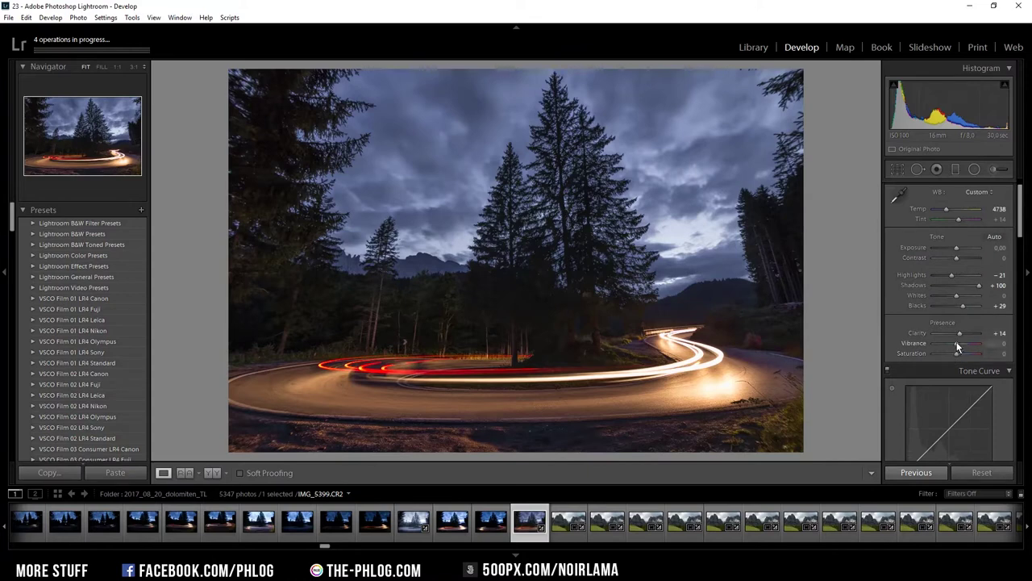
# Drag Vibrance in the Presence section up to +14
pyautogui.moveTo(957, 347); pyautogui.dragTo(959, 343)
# Add a radial filter over the left horizon sky with Exposure 1.15, Clarity -20, Whites 26
pyautogui.click(974, 170)
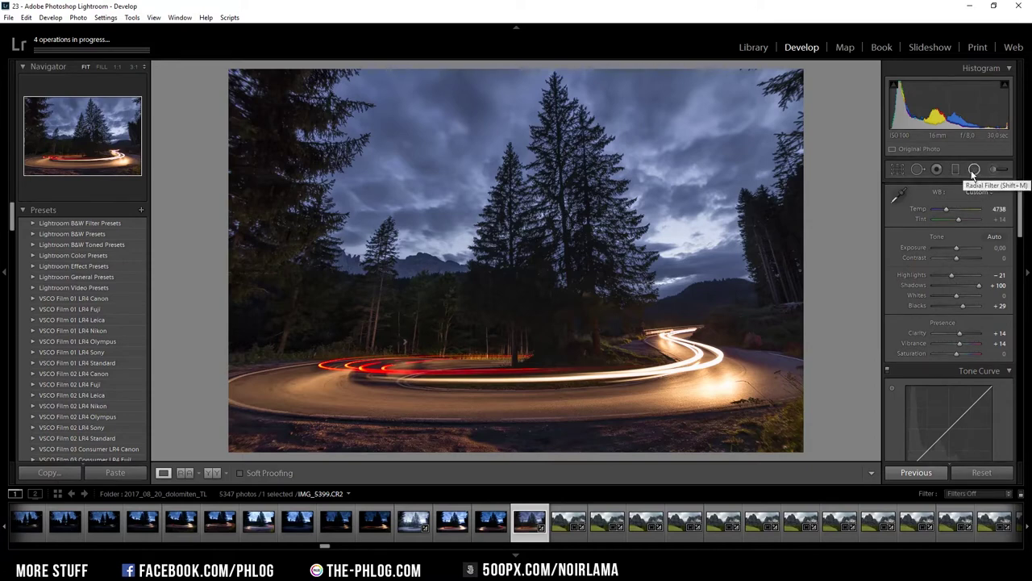
pyautogui.moveTo(376, 235)
pyautogui.mouseDown()
pyautogui.moveTo(465, 250)
pyautogui.moveTo(444, 270)
pyautogui.moveTo(458, 275)
pyautogui.moveTo(411, 235)
pyautogui.mouseUp()
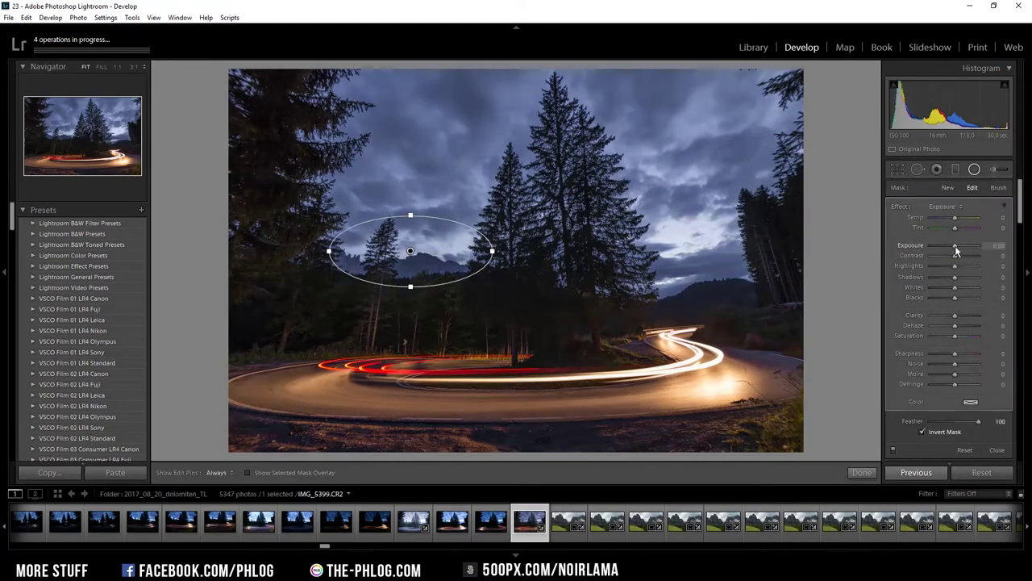
pyautogui.moveTo(955, 246); pyautogui.dragTo(961, 250)
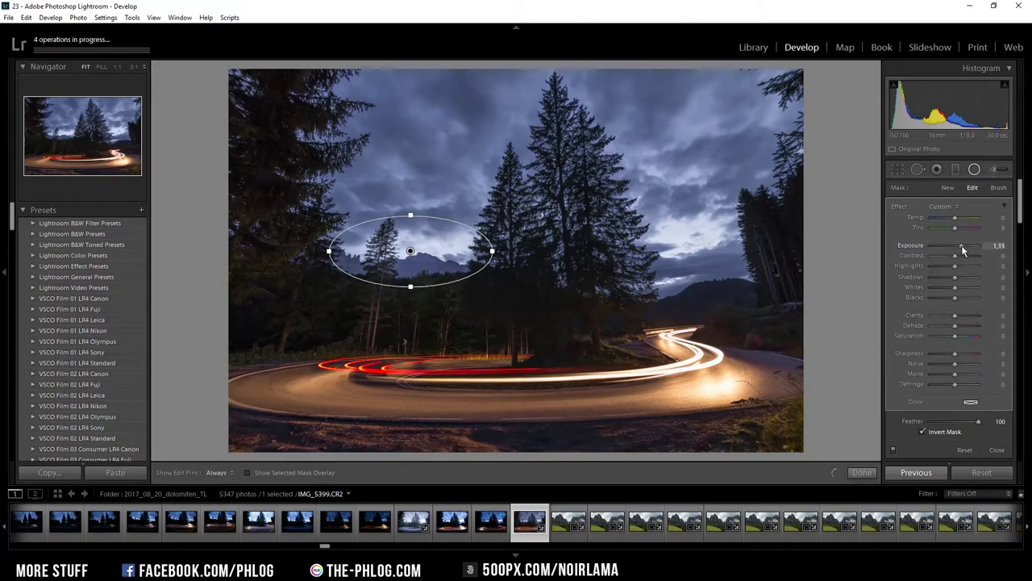
pyautogui.moveTo(955, 315); pyautogui.dragTo(949, 315)
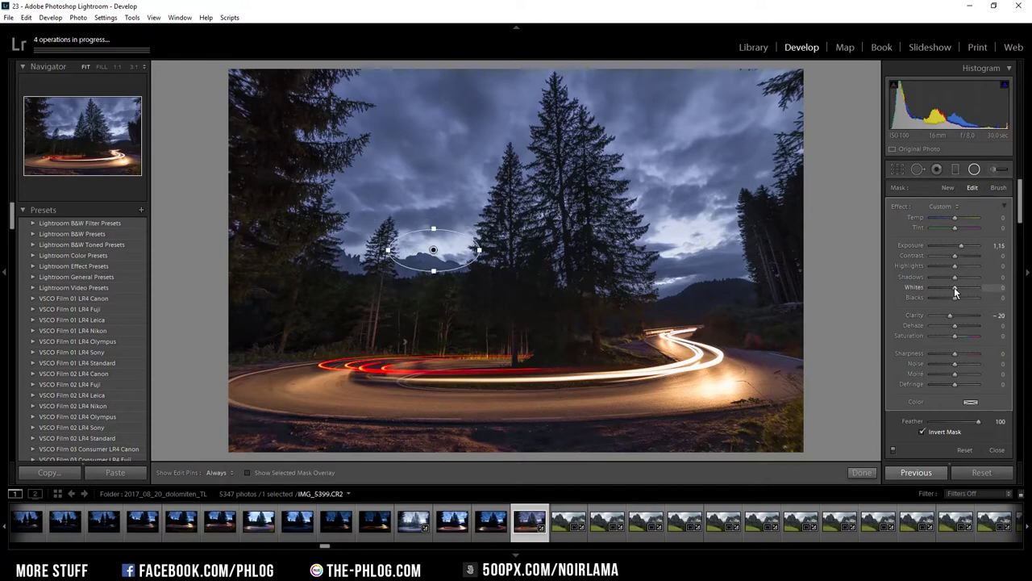
pyautogui.moveTo(955, 287); pyautogui.dragTo(959, 288)
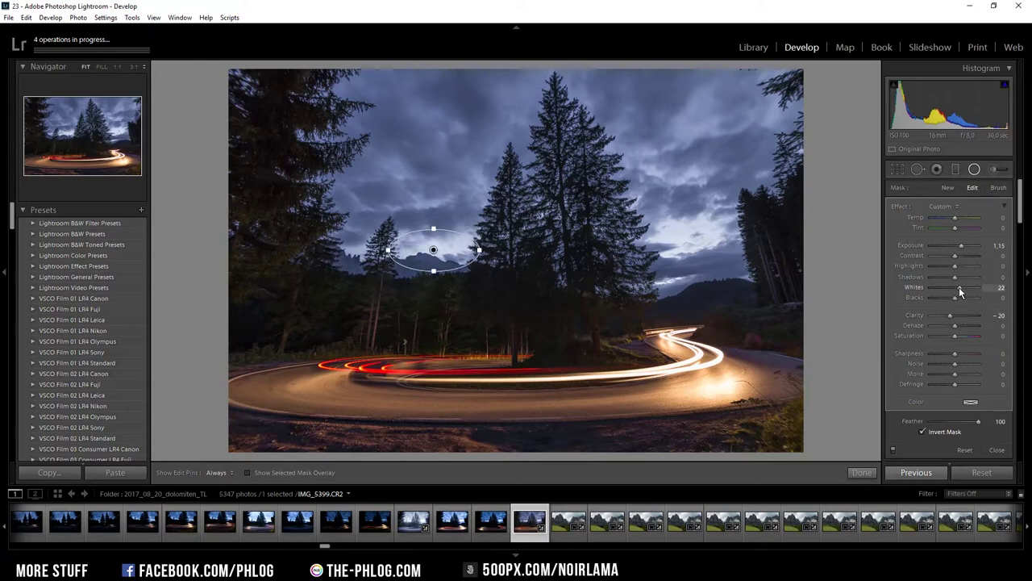
# Duplicate the radial filter onto the right horizon glow and finish
pyautogui.rightClick(454, 255)
pyautogui.click(486, 265)
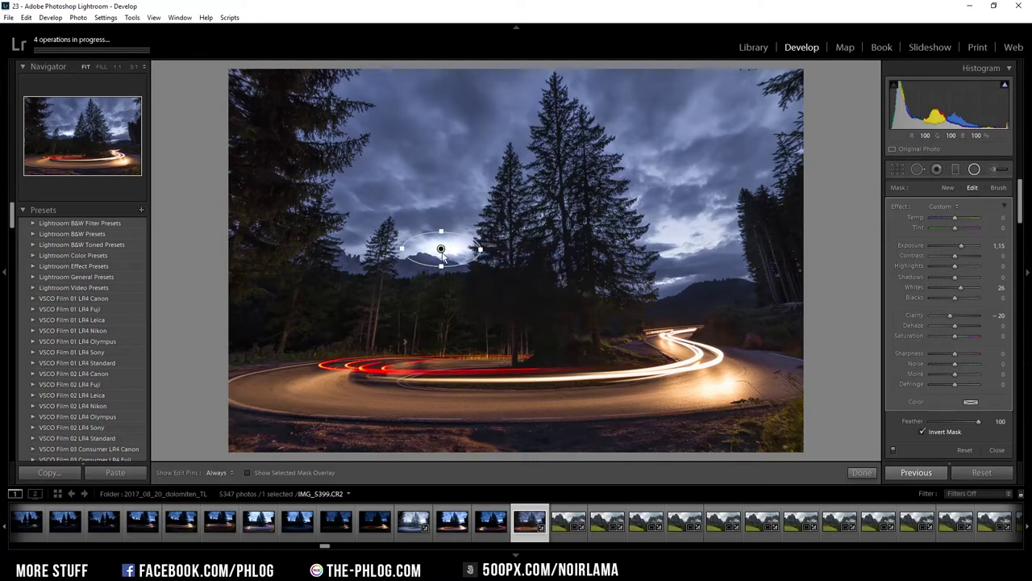
pyautogui.moveTo(529, 255); pyautogui.dragTo(682, 253)
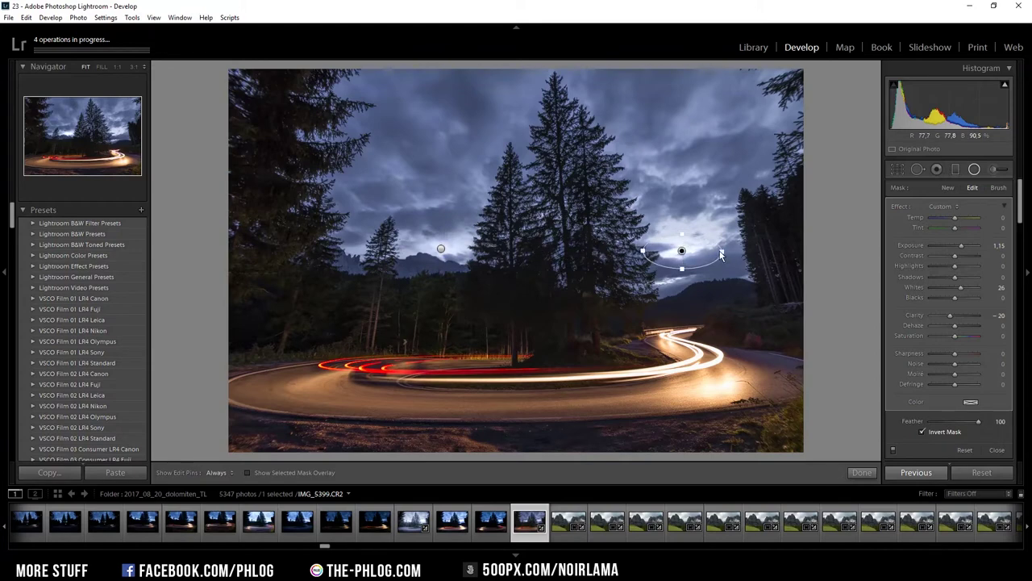
pyautogui.hotkey('shift', 'm')
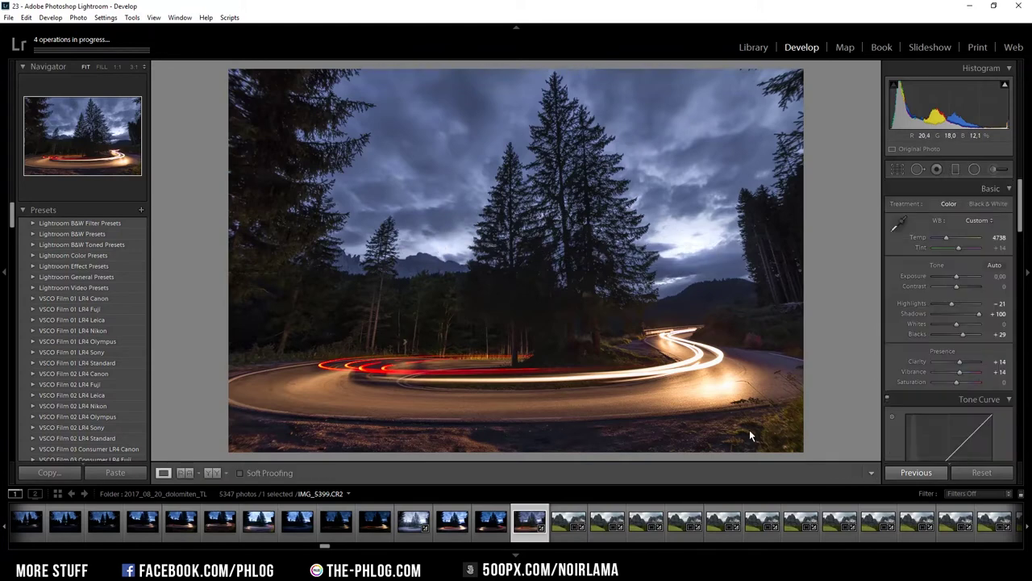
# Browse the filmstrip to IMG_5398 and its neighbouring frame to check their edits
pyautogui.click(485, 531)
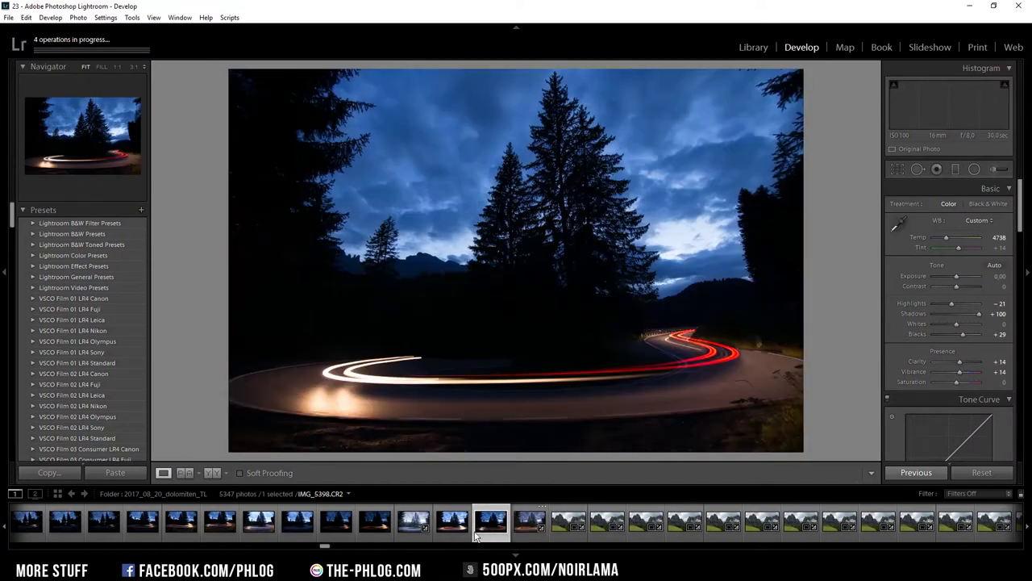
pyautogui.press('Left')
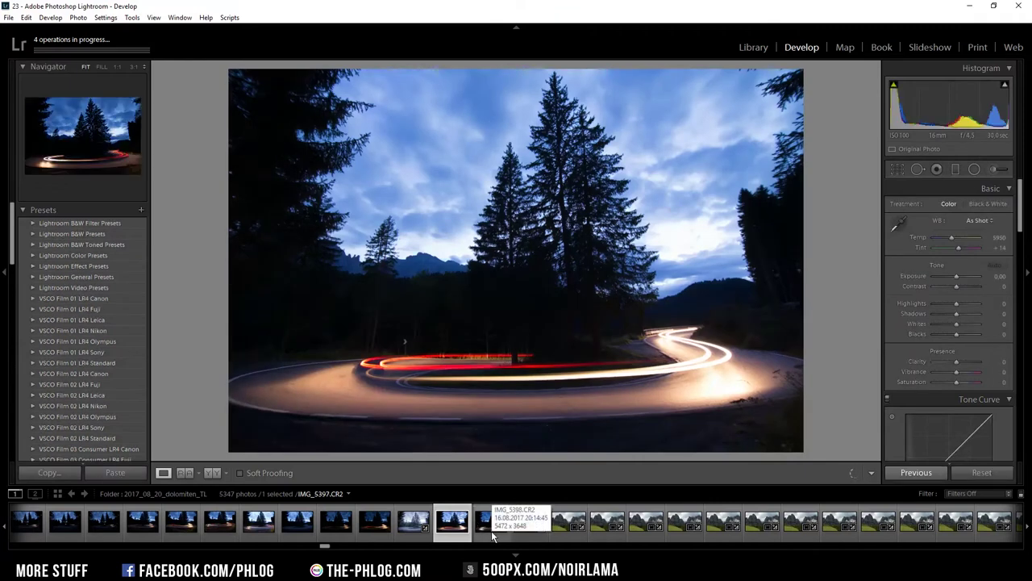
pyautogui.click(488, 526)
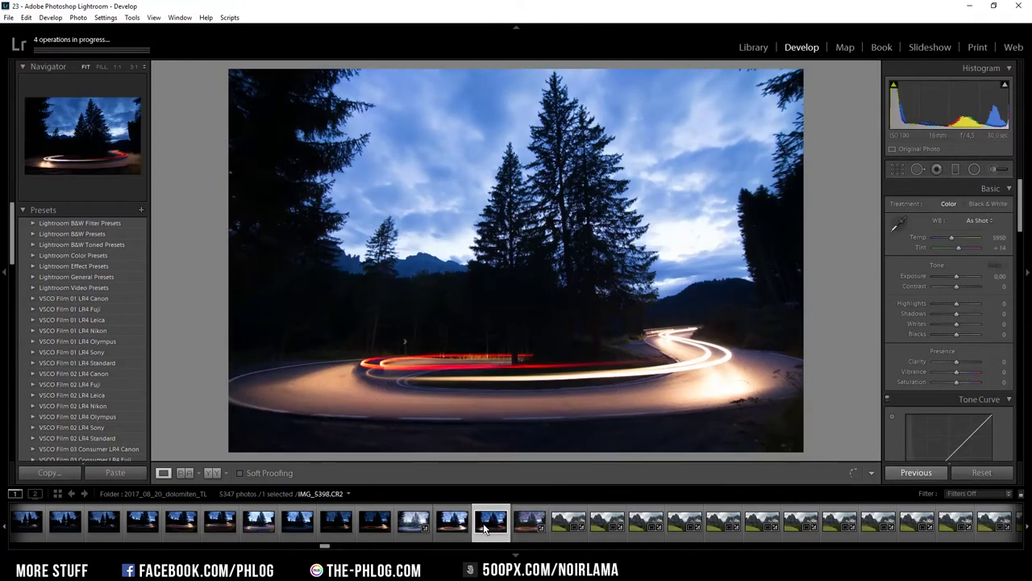
pyautogui.click(525, 533)
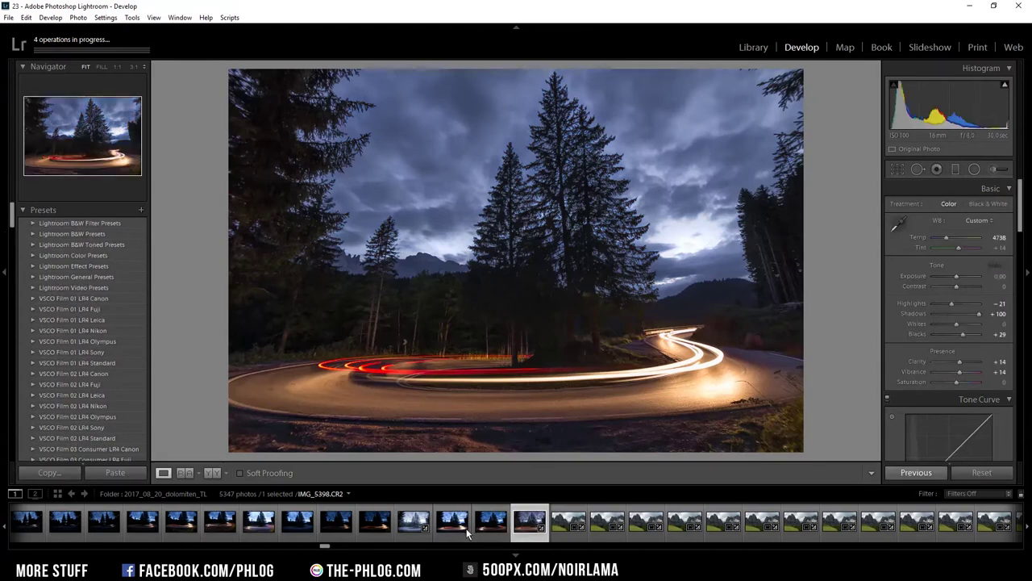
pyautogui.press('Left')
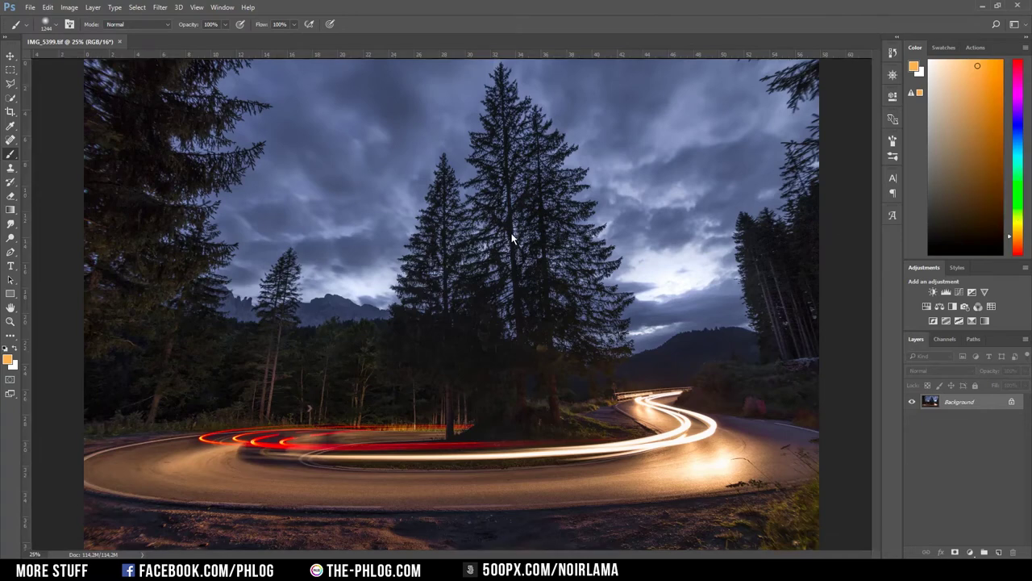
# Place IMG_5398 as a layer and set its blend mode to Lighten
pyautogui.click(597, 24)
pyautogui.click(971, 369)
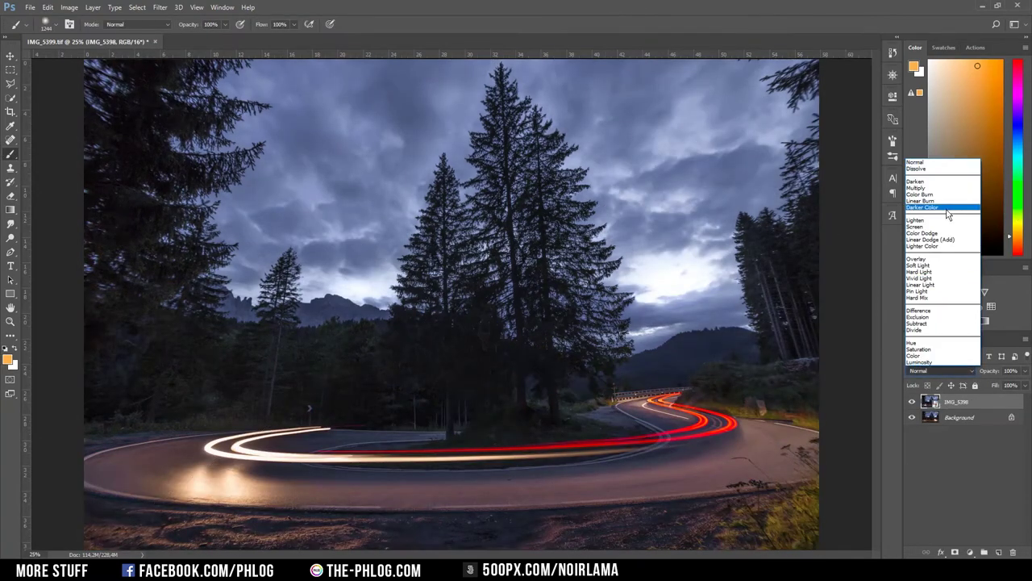
pyautogui.click(939, 222)
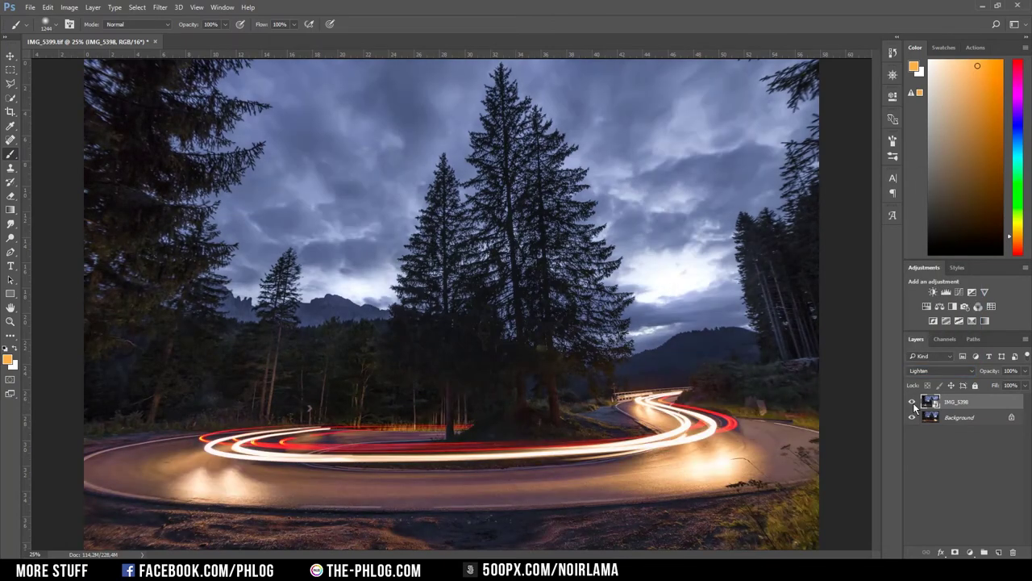
# Toggle the IMG_5398 layer's visibility several times to compare the light trails
pyautogui.click(912, 402)
pyautogui.click(912, 402)
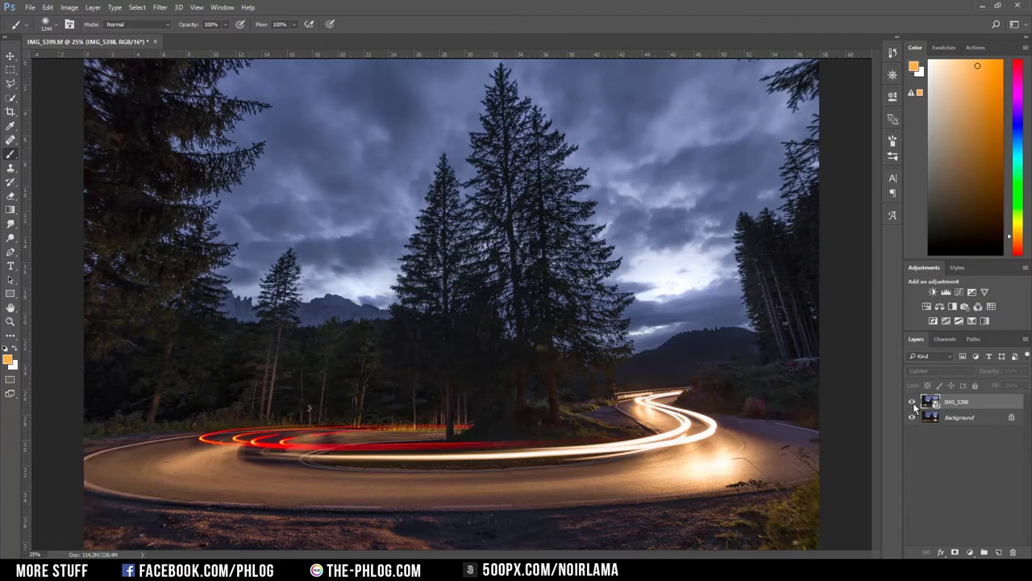
pyautogui.click(913, 403)
pyautogui.click(913, 403)
pyautogui.click(913, 404)
pyautogui.click(913, 403)
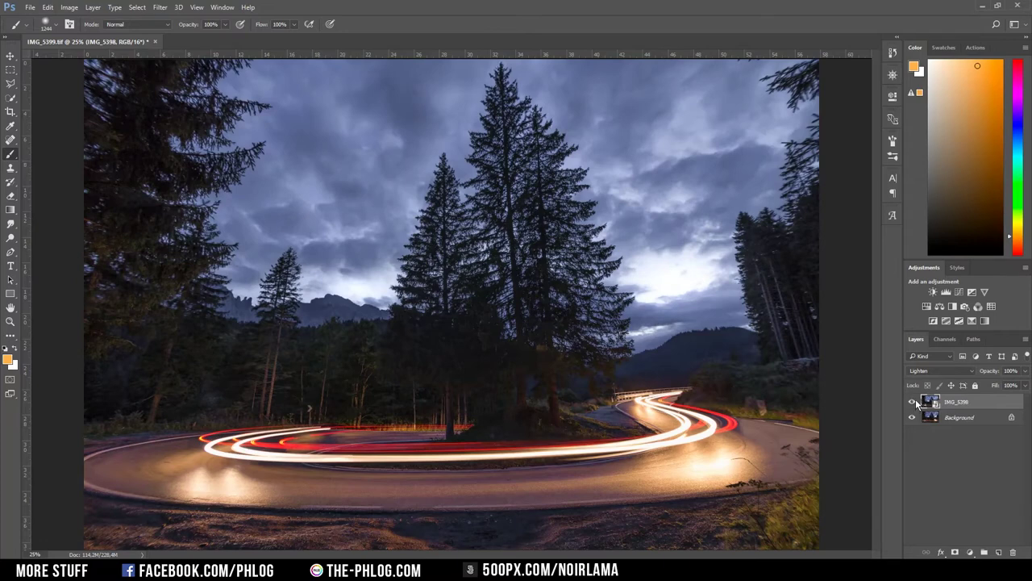
# Add a layer mask to IMG_5398 and fill it with black
pyautogui.click(956, 553)
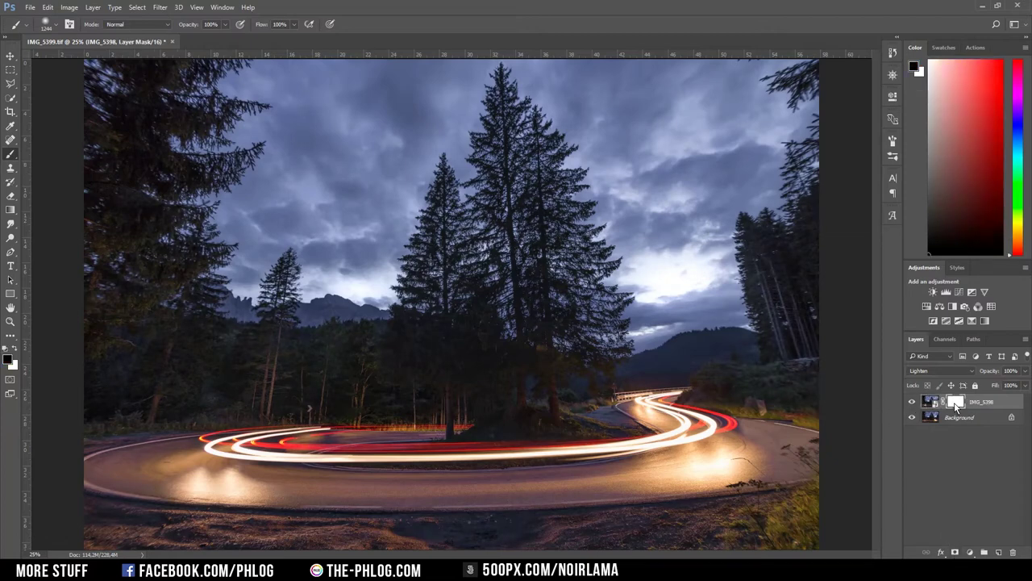
pyautogui.hotkey('shift', 'F5')
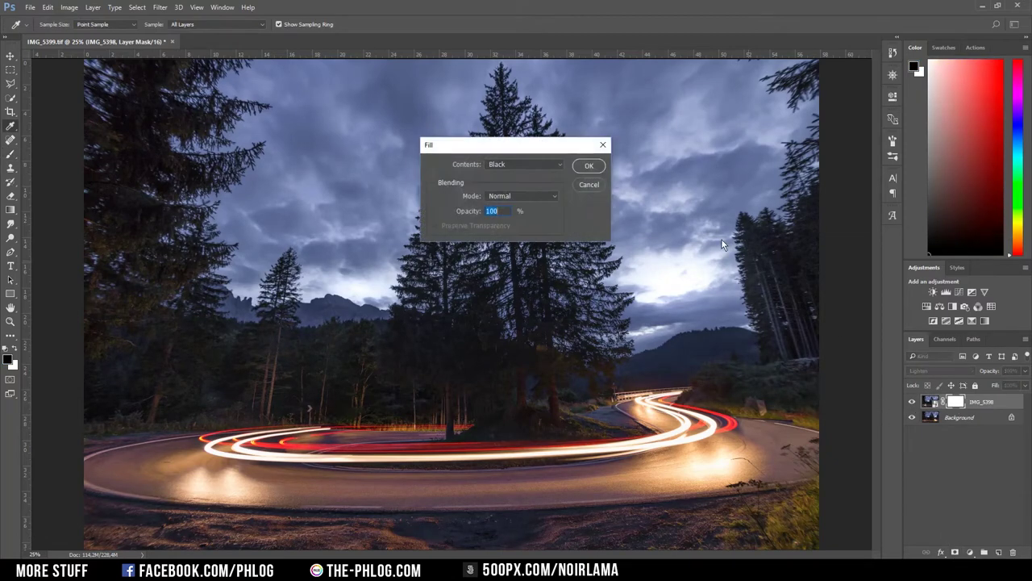
pyautogui.click(589, 167)
# Paint white on the mask with a smaller brush to reveal the trails along the road
pyautogui.moveTo(547, 403)
pyautogui.mouseDown()
pyautogui.moveTo(528, 402)
pyautogui.moveTo(546, 403)
pyautogui.mouseUp()
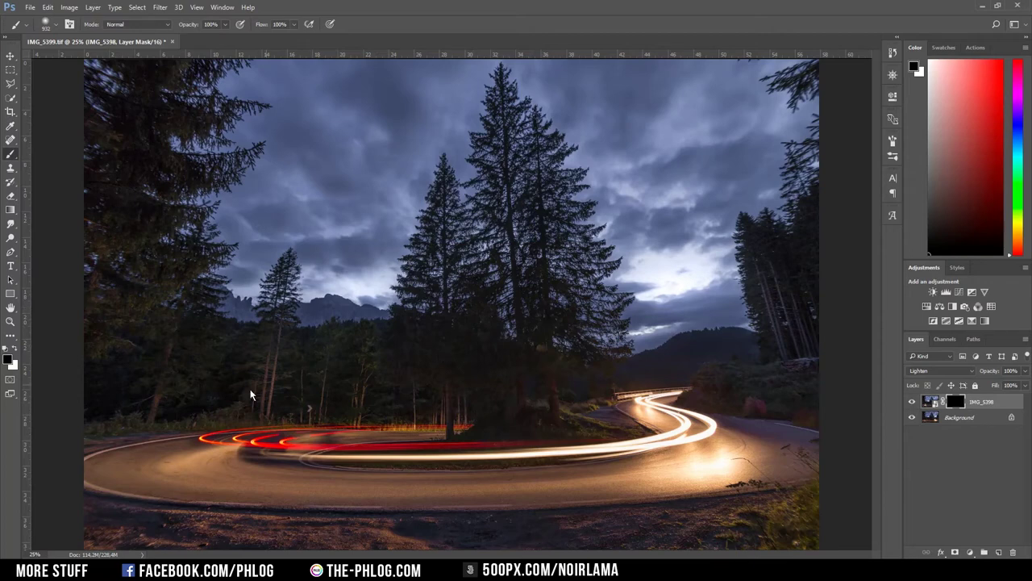
pyautogui.moveTo(411, 449); pyautogui.dragTo(363, 450)
pyautogui.press('x')
pyautogui.moveTo(666, 411)
pyautogui.mouseDown()
pyautogui.moveTo(368, 466)
pyautogui.moveTo(226, 476)
pyautogui.moveTo(242, 484)
pyautogui.moveTo(392, 438)
pyautogui.mouseUp()
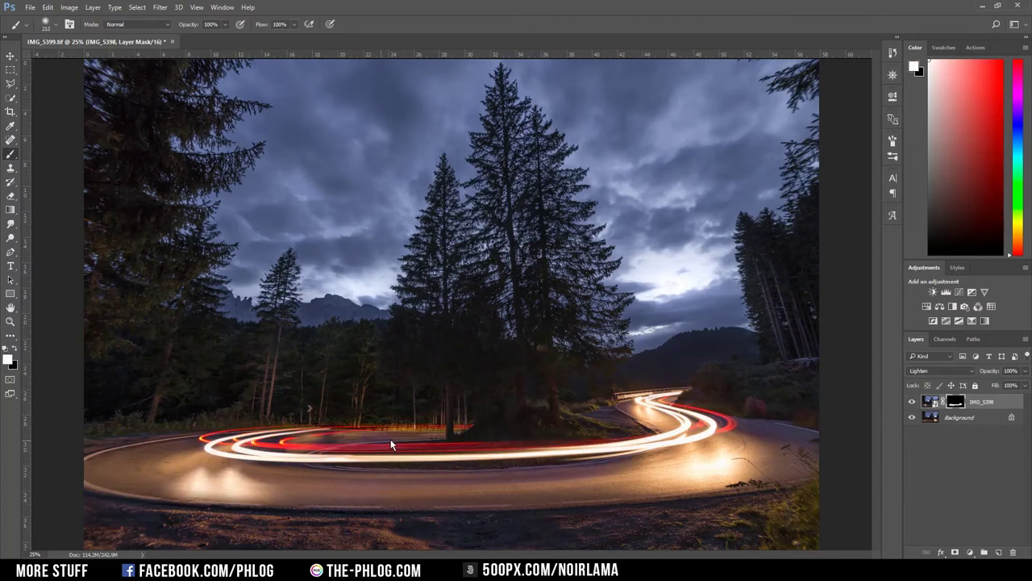
pyautogui.press('[')
pyautogui.press('[')
pyautogui.press('[')
pyautogui.press('[')
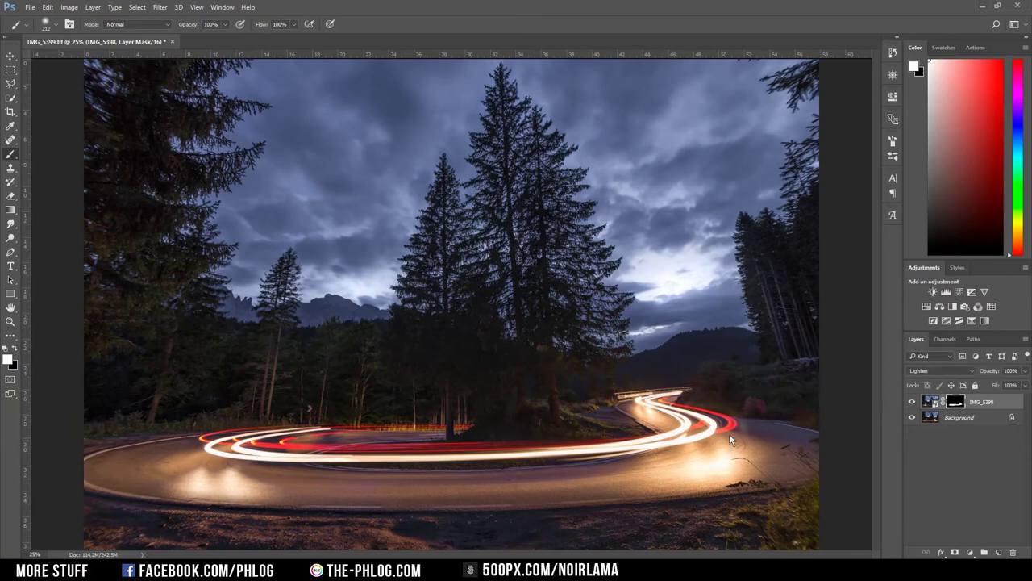
# Compare the masked layer, then merge it into the Background layer
pyautogui.click(913, 403)
pyautogui.click(913, 402)
pyautogui.click(961, 418)
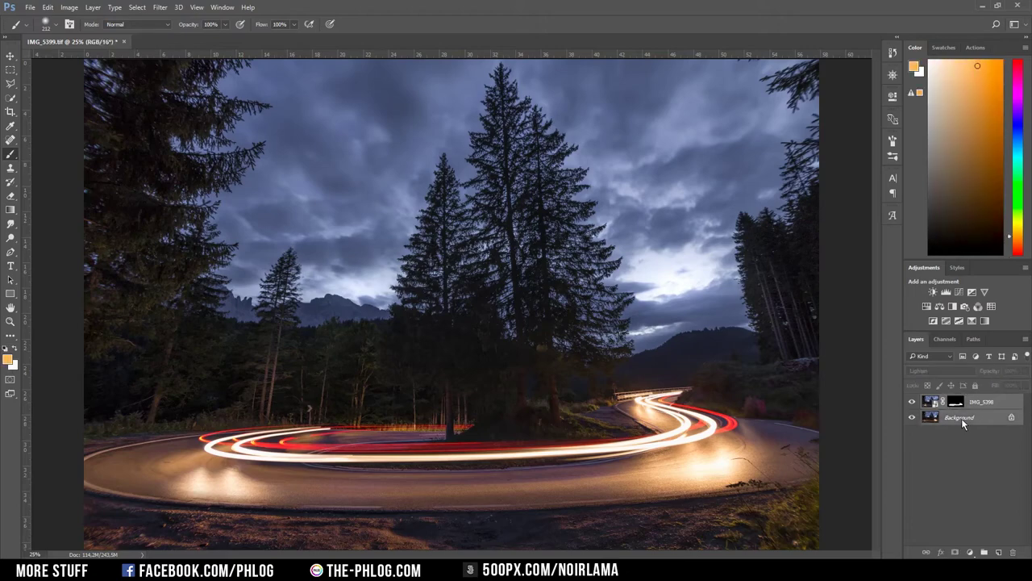
pyautogui.hotkey('ctrl', 'shift', 'e')
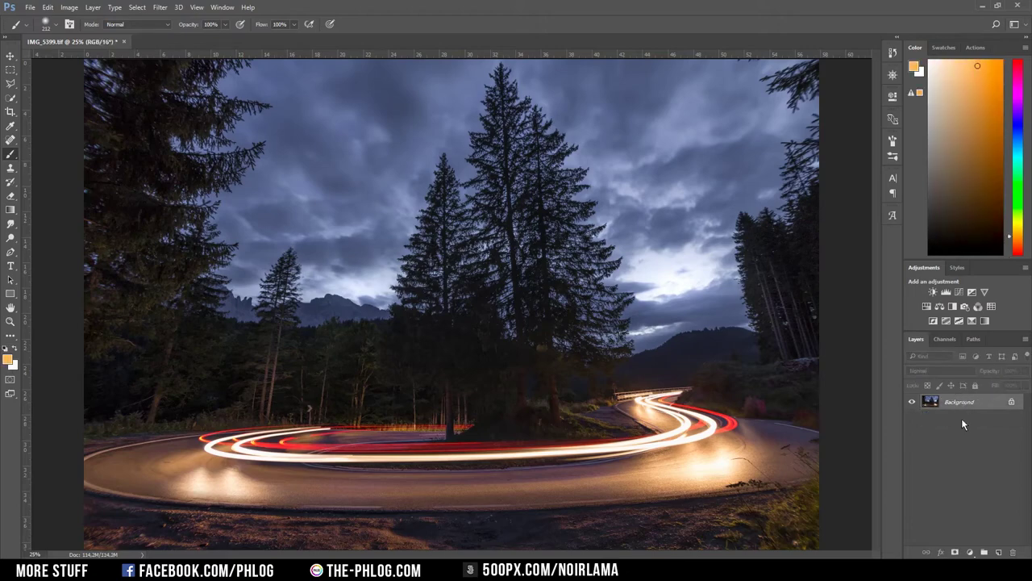
# Duplicate the Background as a working layer and zoom in on the road
pyautogui.hotkey('ctrl', 'j')
pyautogui.scroll(3, 596, 396)
pyautogui.scroll(2, 650, 452)
pyautogui.scroll(2, 729, 415)
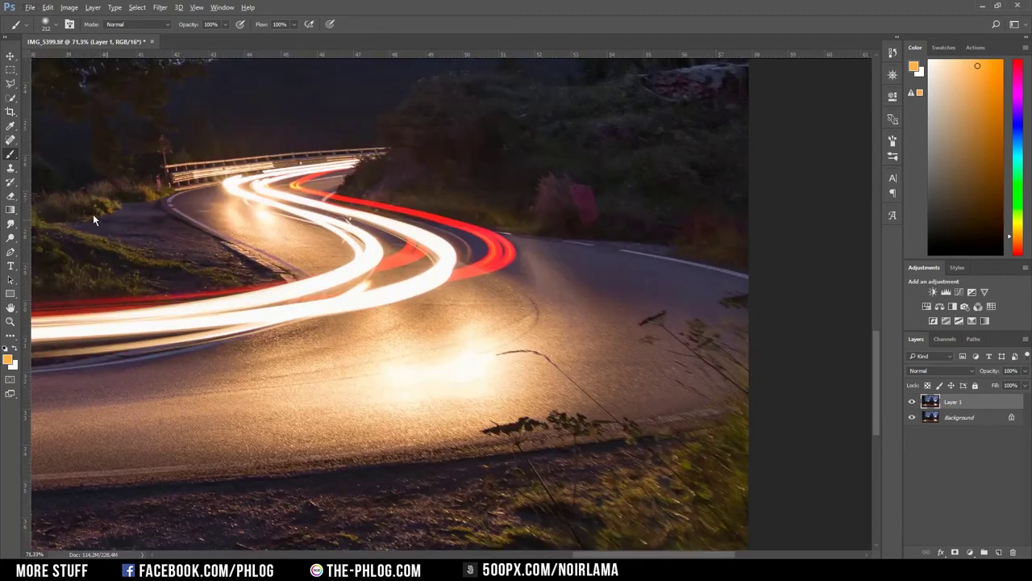
# Spot-heal away the grass stalks overhanging the road at right
pyautogui.click(10, 139)
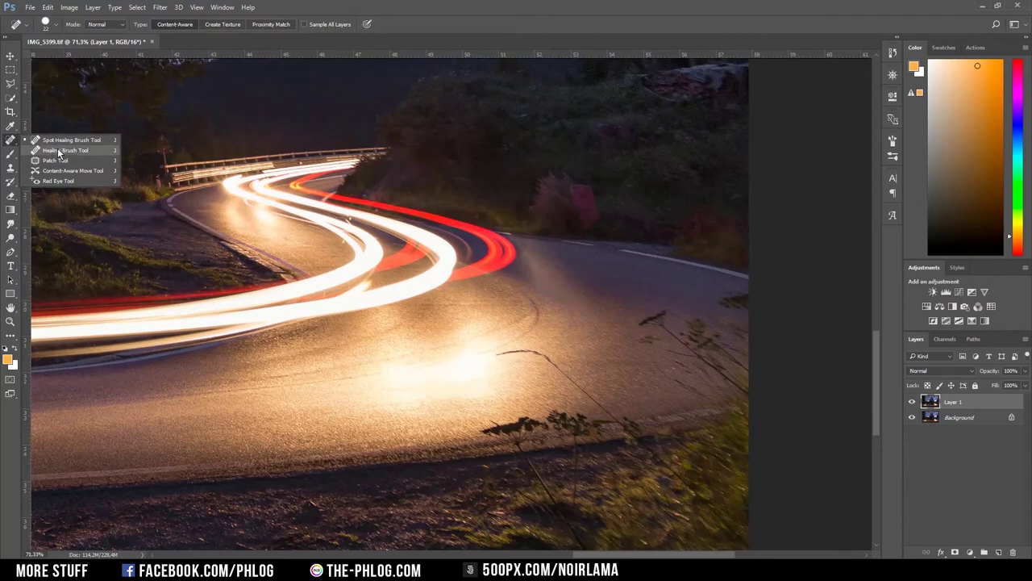
pyautogui.moveTo(495, 349); pyautogui.dragTo(564, 367)
pyautogui.scroll(3, 585, 392)
pyautogui.moveTo(484, 313); pyautogui.dragTo(551, 292)
pyautogui.moveTo(715, 274); pyautogui.dragTo(747, 239)
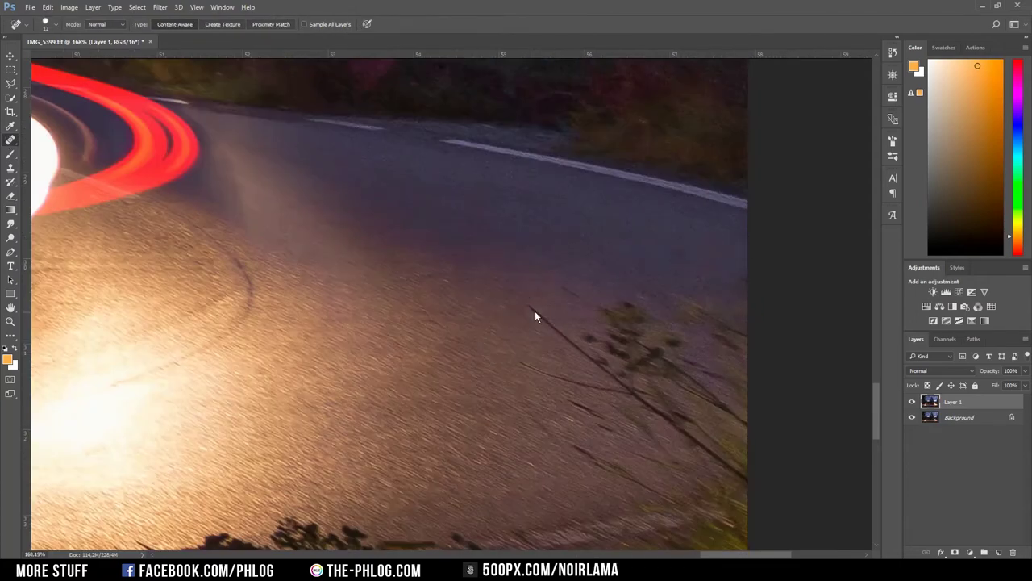
pyautogui.scroll(-3, 609, 424)
pyautogui.scroll(2, 618, 433)
pyautogui.moveTo(633, 290)
pyautogui.mouseDown()
pyautogui.moveTo(613, 334)
pyautogui.moveTo(718, 419)
pyautogui.mouseUp()
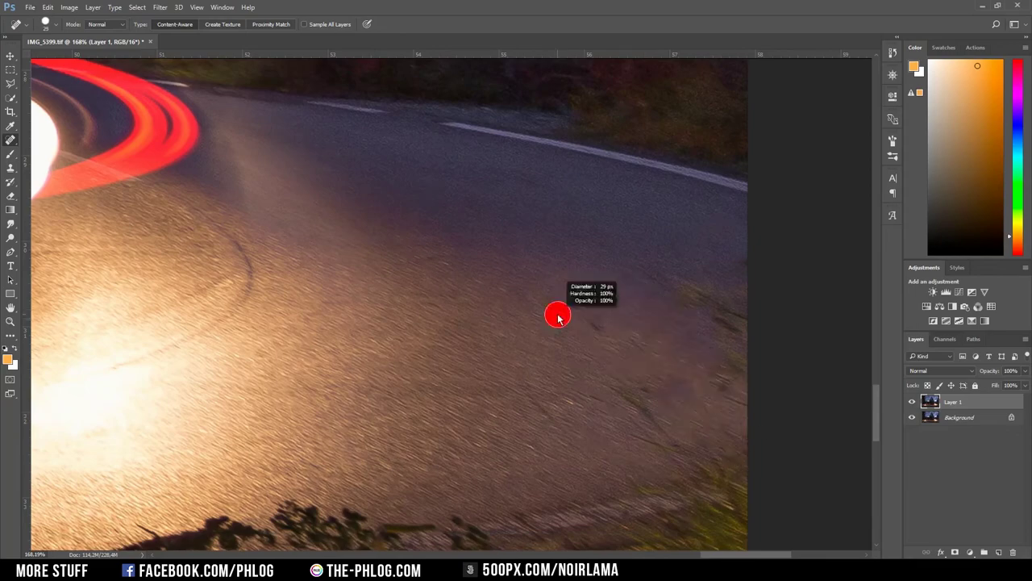
pyautogui.scroll(-5, 652, 414)
pyautogui.scroll(3, 651, 414)
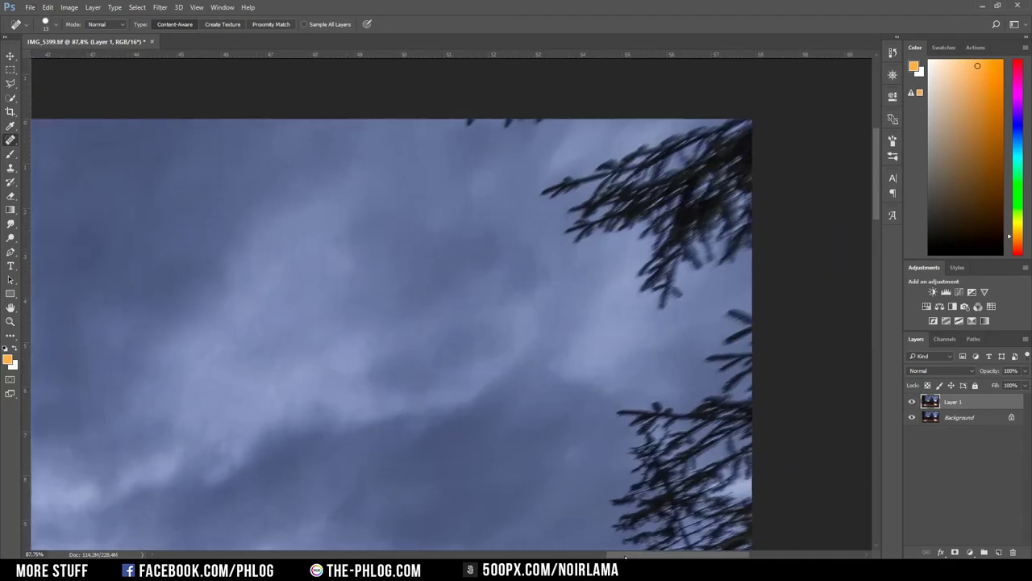
pyautogui.hscroll(1, 499, 270)
pyautogui.scroll(2, 503, 252)
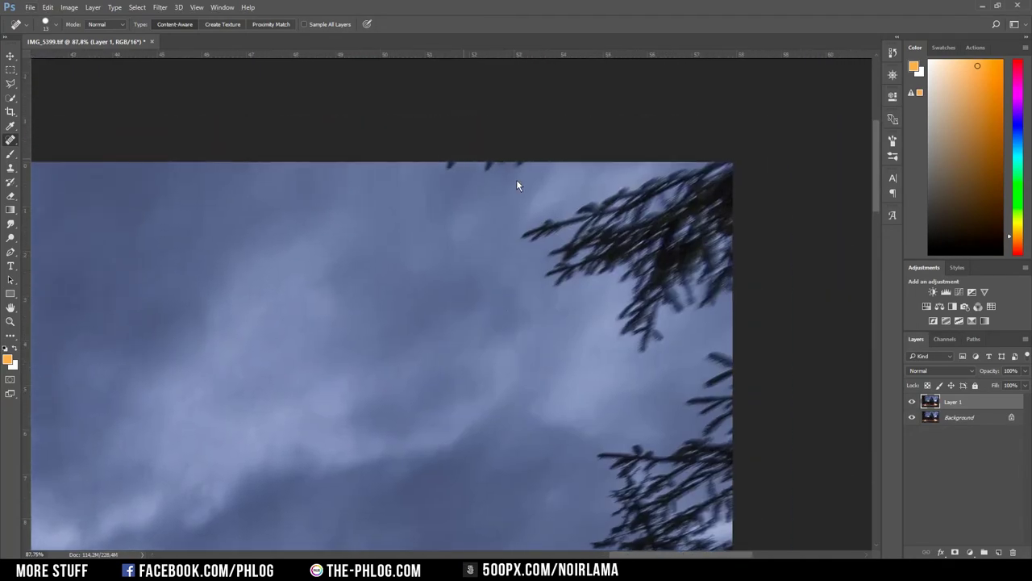
# Clone nearby sky over the stray branches in the top-right corner
pyautogui.press(']')
pyautogui.press(']')
pyautogui.press(']')
pyautogui.scroll(-2, 630, 293)
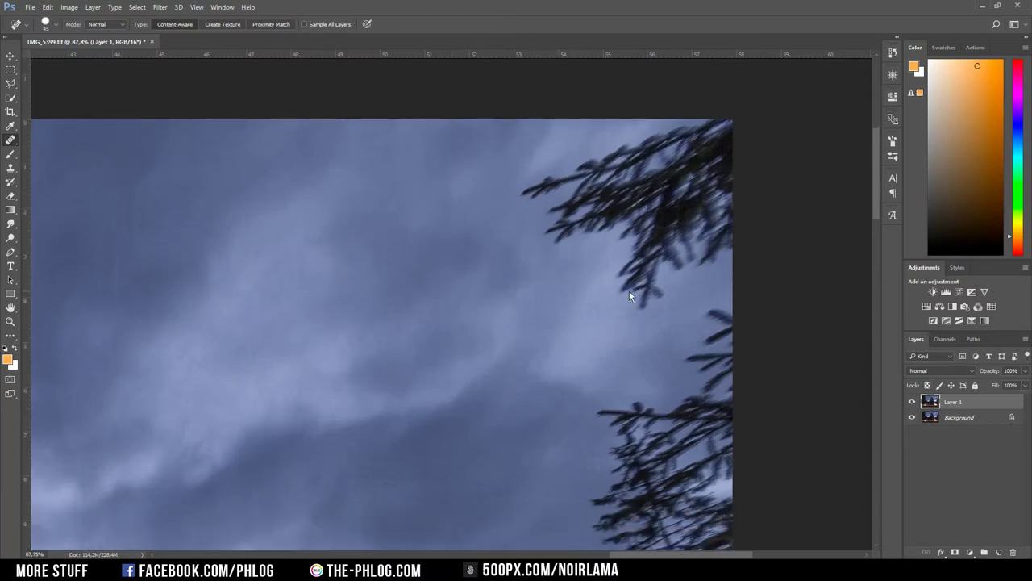
pyautogui.scroll(-1, 750, 56)
pyautogui.press('s')
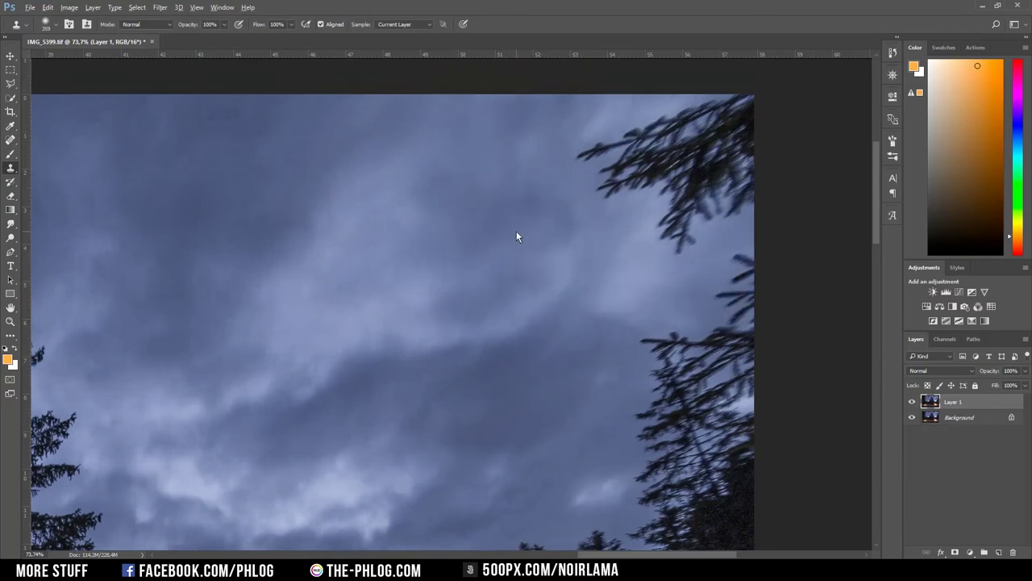
pyautogui.moveTo(577, 182)
pyautogui.mouseDown()
pyautogui.moveTo(594, 153)
pyautogui.moveTo(683, 123)
pyautogui.moveTo(697, 228)
pyautogui.moveTo(711, 118)
pyautogui.mouseUp()
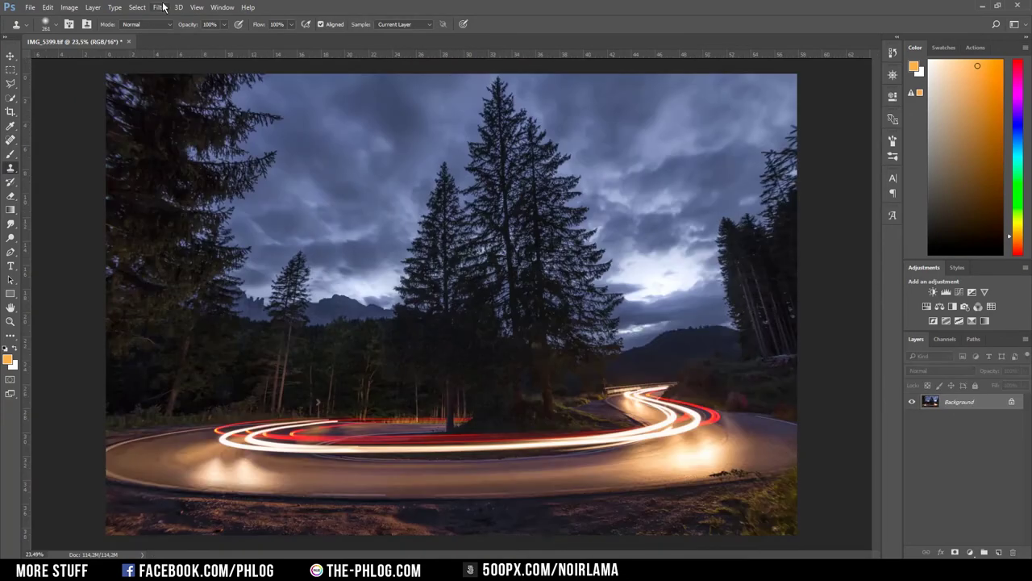
# Apply a Color Efex Pro 4 Polarization filter at 135% strength
pyautogui.click(160, 8)
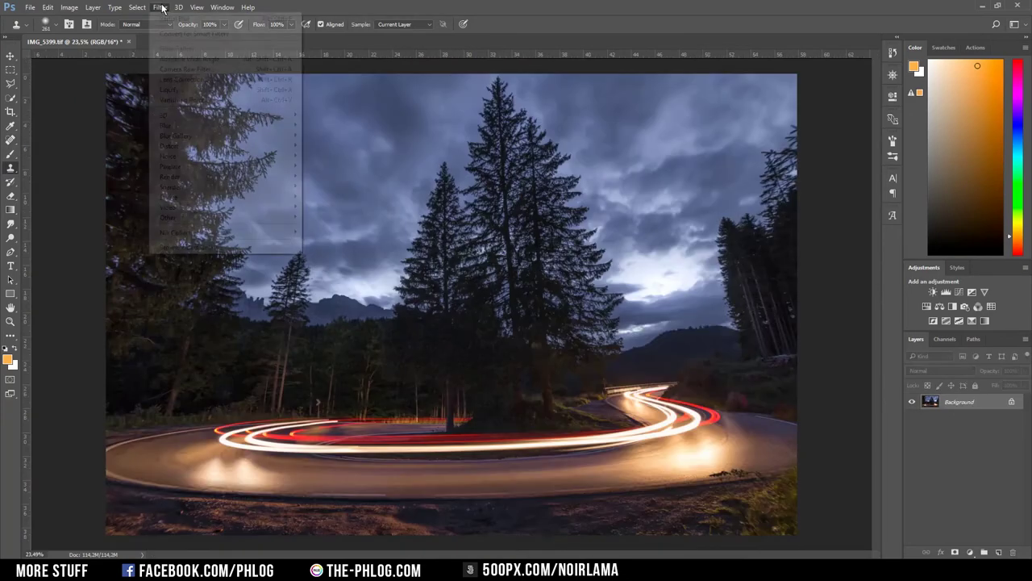
pyautogui.moveTo(206, 232)
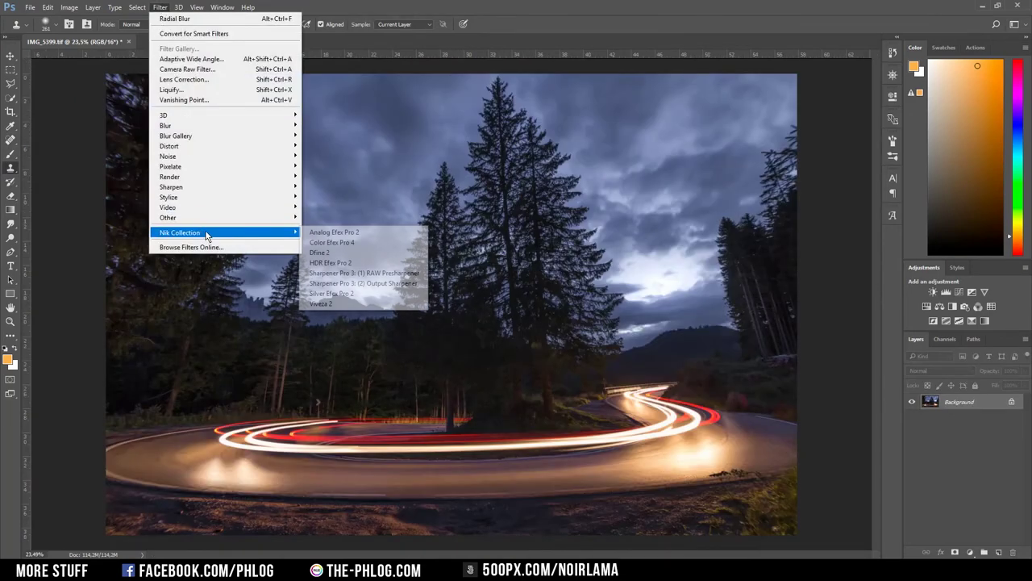
pyautogui.click(405, 242)
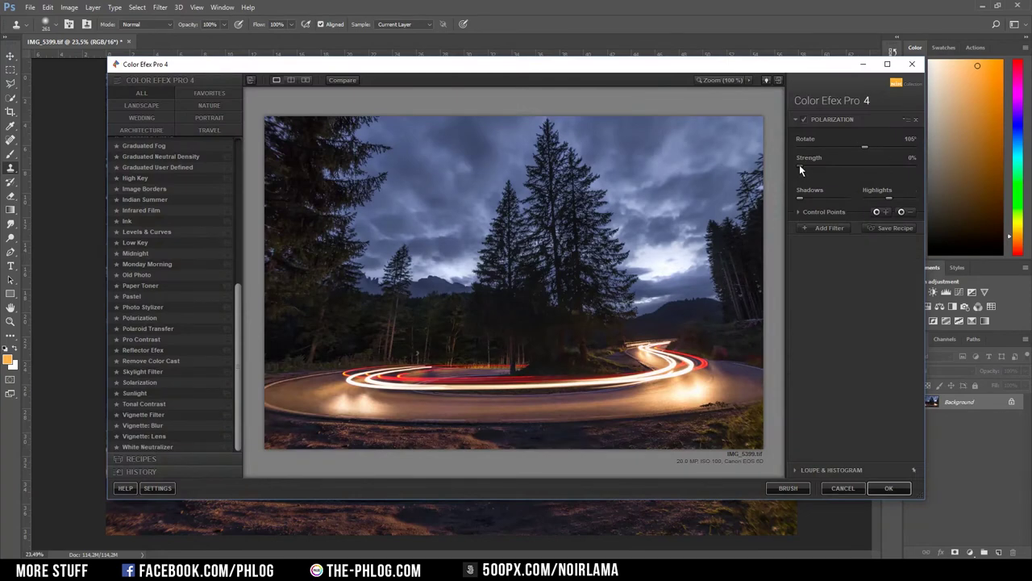
pyautogui.moveTo(800, 165); pyautogui.dragTo(830, 165)
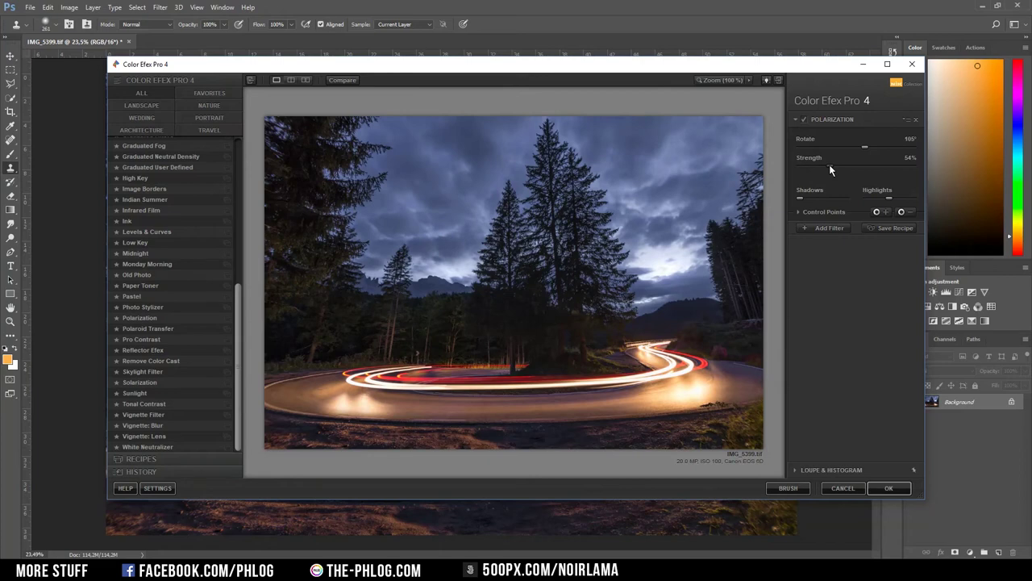
pyautogui.moveTo(829, 165); pyautogui.dragTo(874, 163)
pyautogui.click(888, 488)
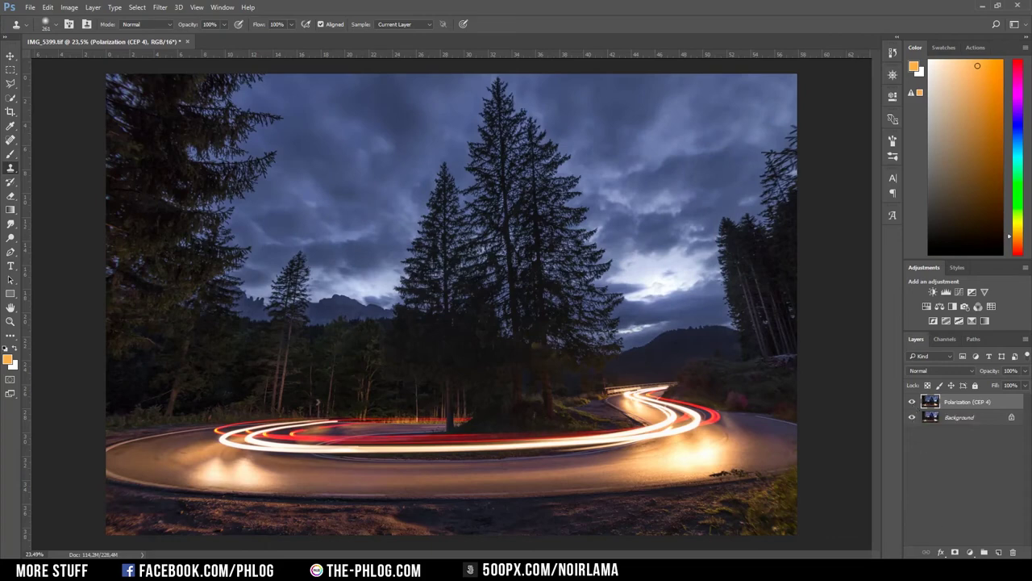
# Give the Polarization layer a black-filled mask and paint the effect back over the road
pyautogui.click(954, 553)
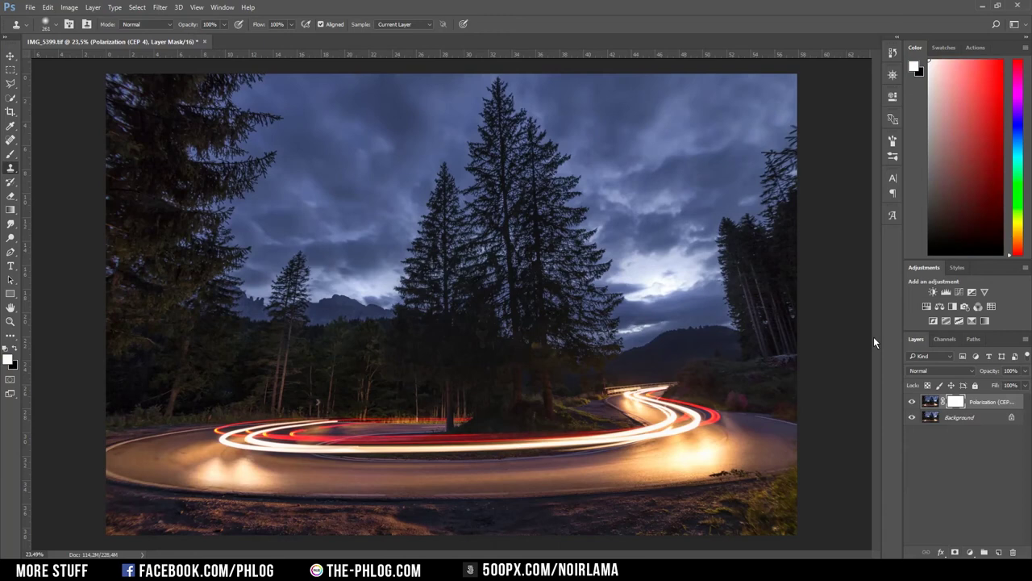
pyautogui.hotkey('shift', 'BackSpace')
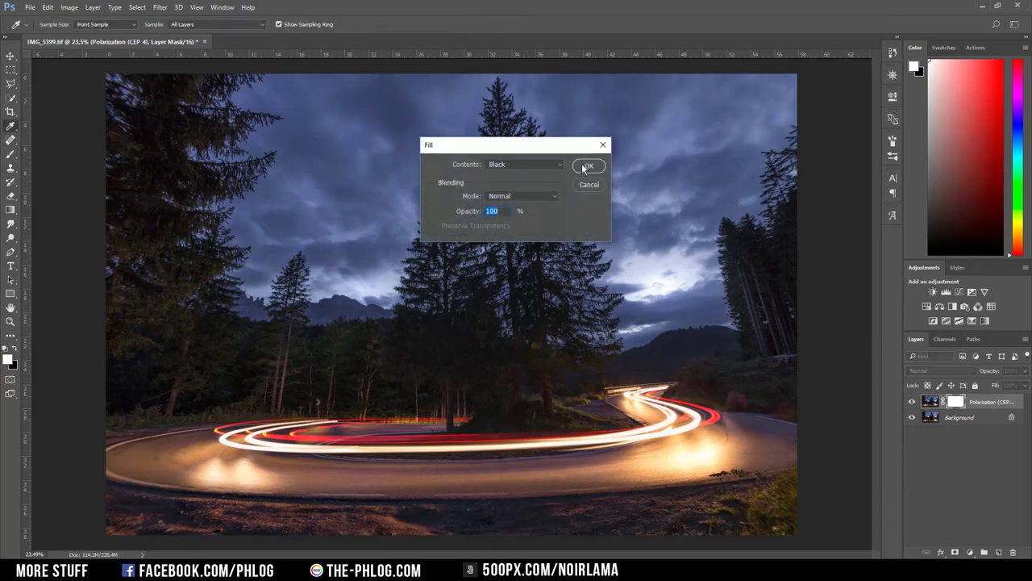
pyautogui.click(586, 169)
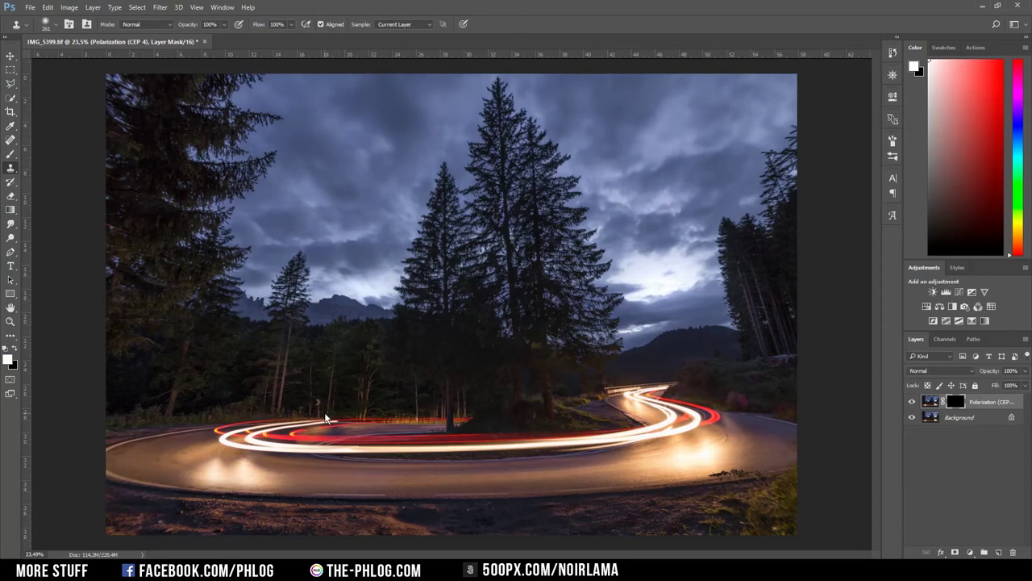
pyautogui.press('b')
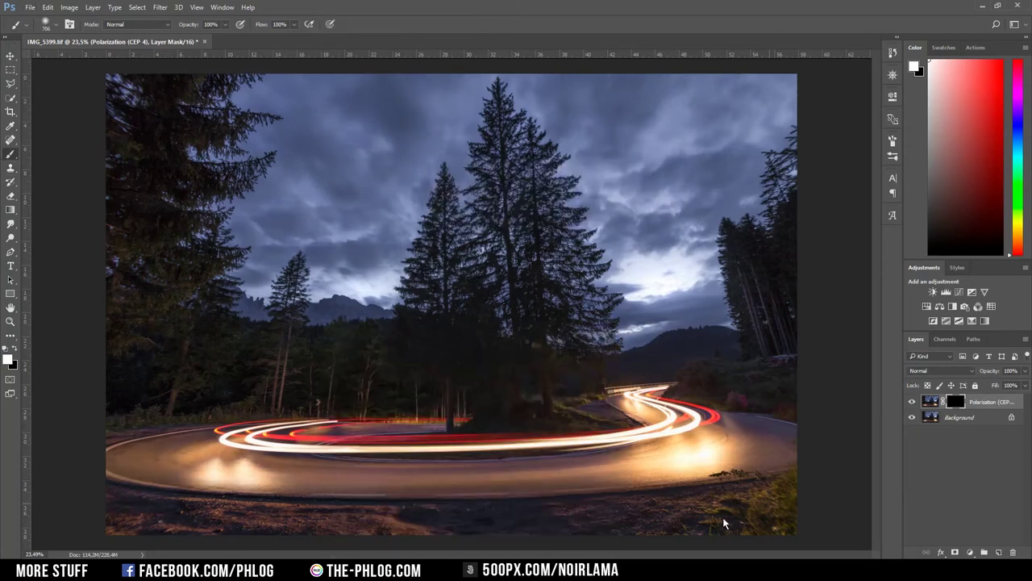
pyautogui.moveTo(723, 524)
pyautogui.mouseDown()
pyautogui.moveTo(387, 429)
pyautogui.moveTo(422, 431)
pyautogui.moveTo(339, 419)
pyautogui.moveTo(455, 385)
pyautogui.mouseUp()
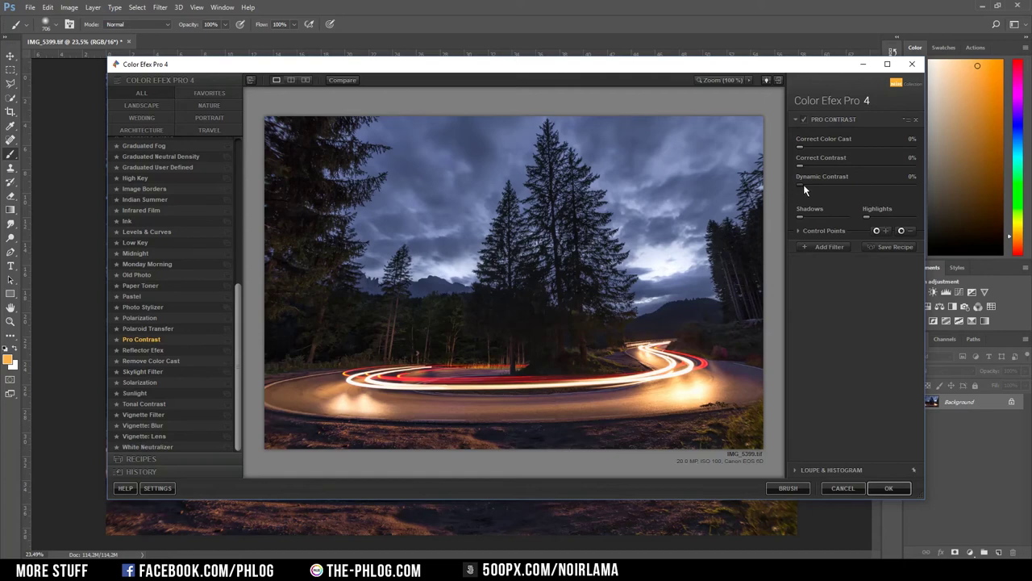
# Set Pro Contrast's Dynamic Contrast to 6%
pyautogui.moveTo(804, 185); pyautogui.dragTo(807, 187)
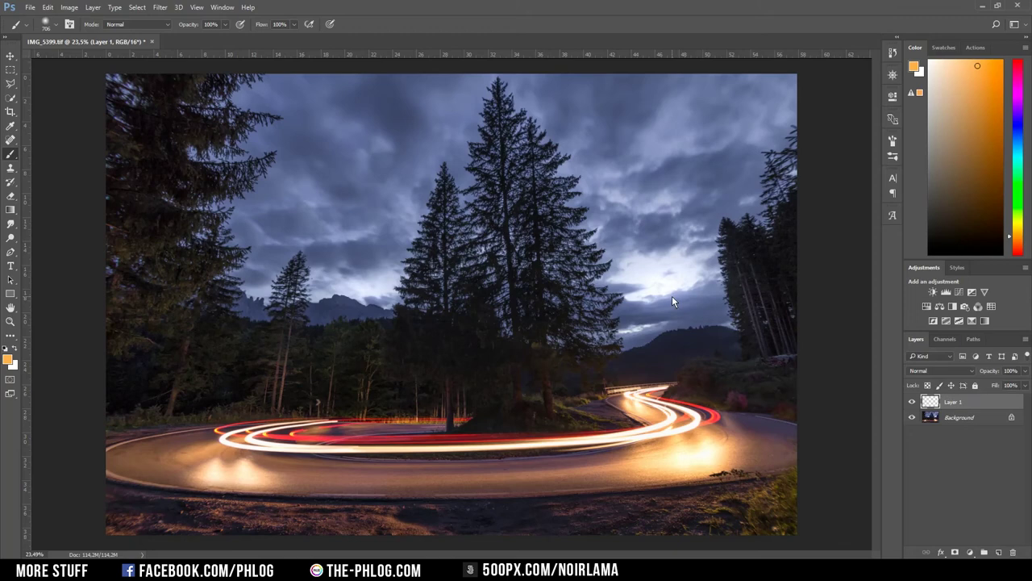
# Sample a pale sky blue and paint a large soft glow into the sky
pyautogui.press('i')
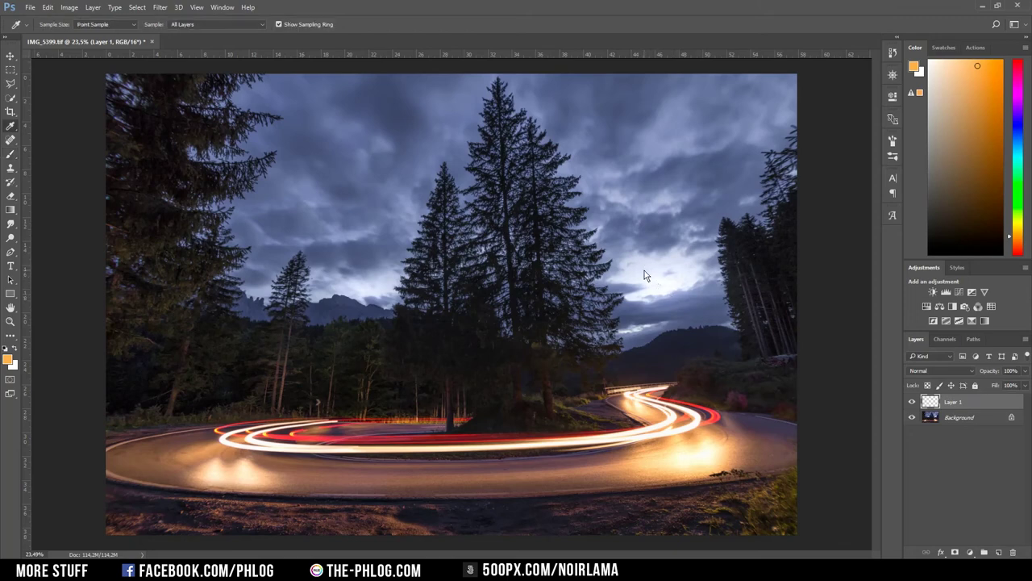
pyautogui.click(645, 271)
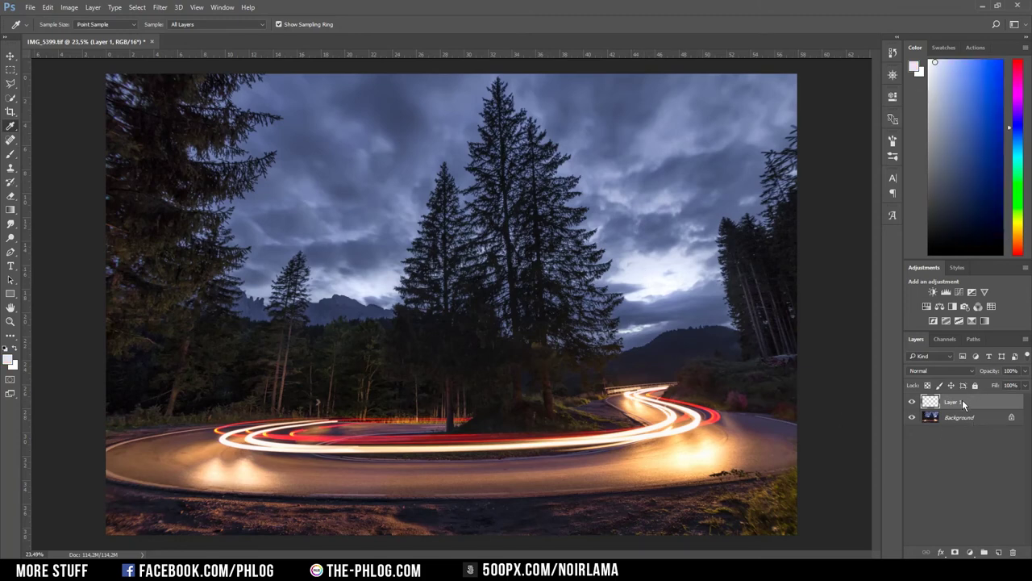
pyautogui.press('b')
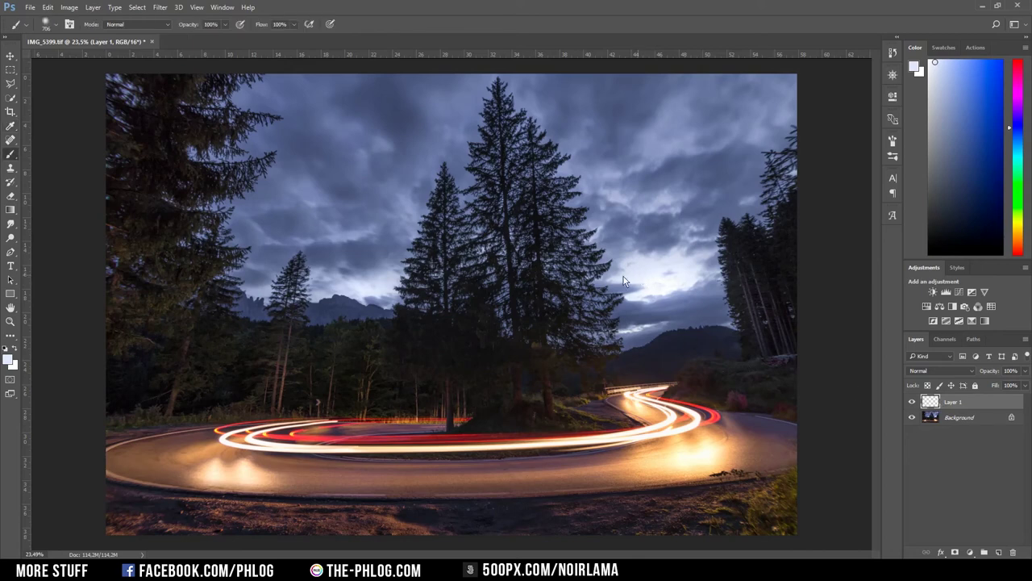
pyautogui.moveTo(642, 271)
pyautogui.mouseDown()
pyautogui.moveTo(660, 275)
pyautogui.moveTo(651, 265)
pyautogui.moveTo(660, 278)
pyautogui.mouseUp()
pyautogui.click(661, 277)
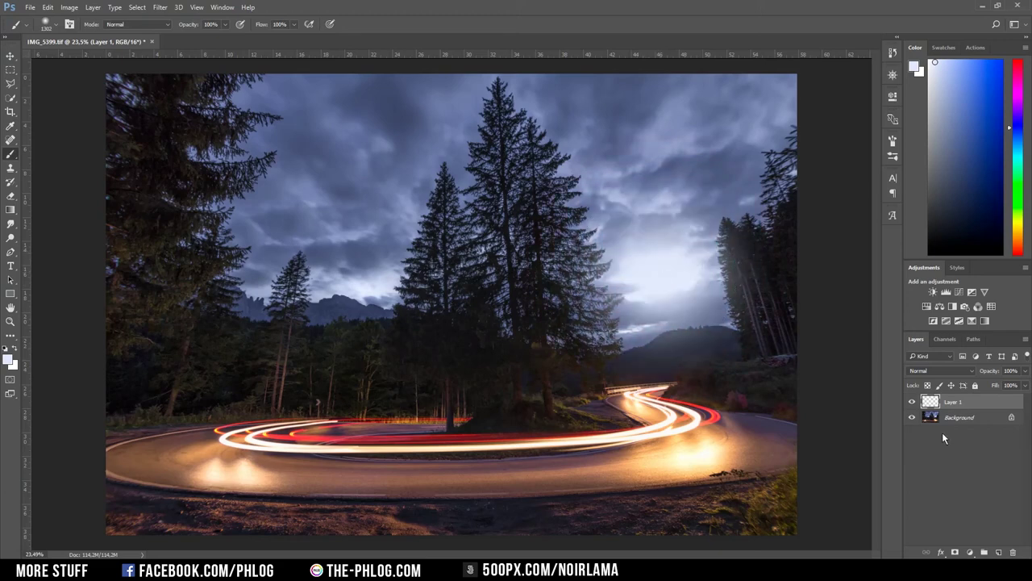
# Set the glow layer's blend mode to Soft Light and compare it on and off
pyautogui.click(941, 370)
pyautogui.click(925, 164)
pyautogui.click(972, 369)
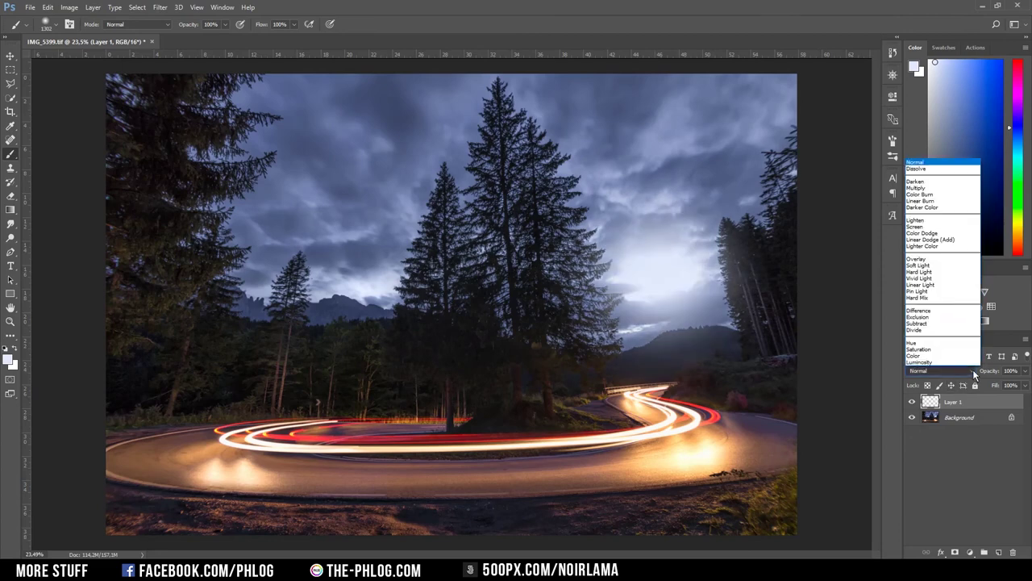
pyautogui.click(935, 266)
pyautogui.click(913, 402)
pyautogui.click(913, 401)
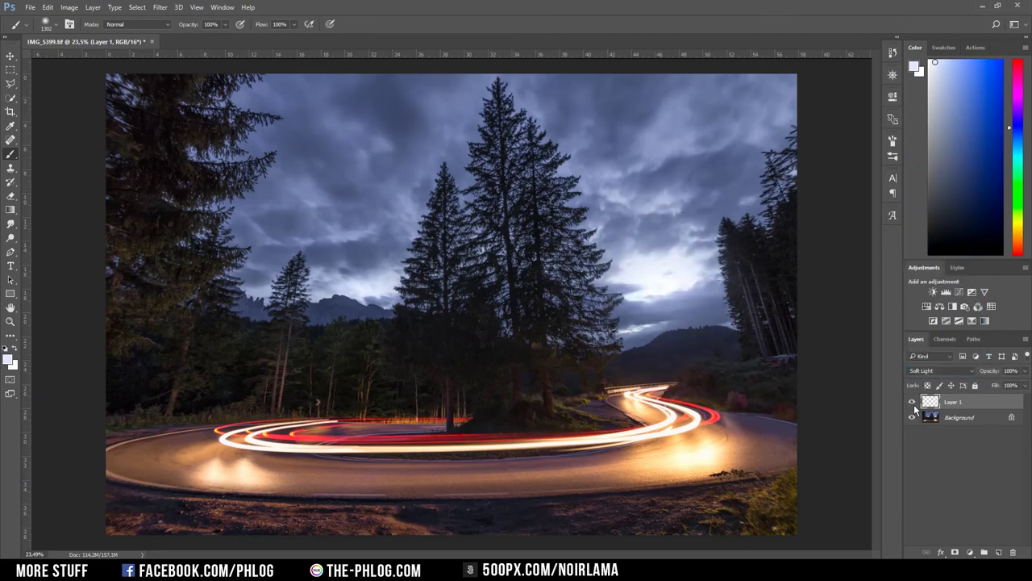
# Brighten the sky above the mountains with a smaller brush, then merge into the Background
pyautogui.keyDown('alt'); pyautogui.rightClick(433, 278); pyautogui.keyUp('alt')
pyautogui.keyDown('alt'); pyautogui.rightClick(405, 299); pyautogui.keyUp('alt')
pyautogui.click(376, 288)
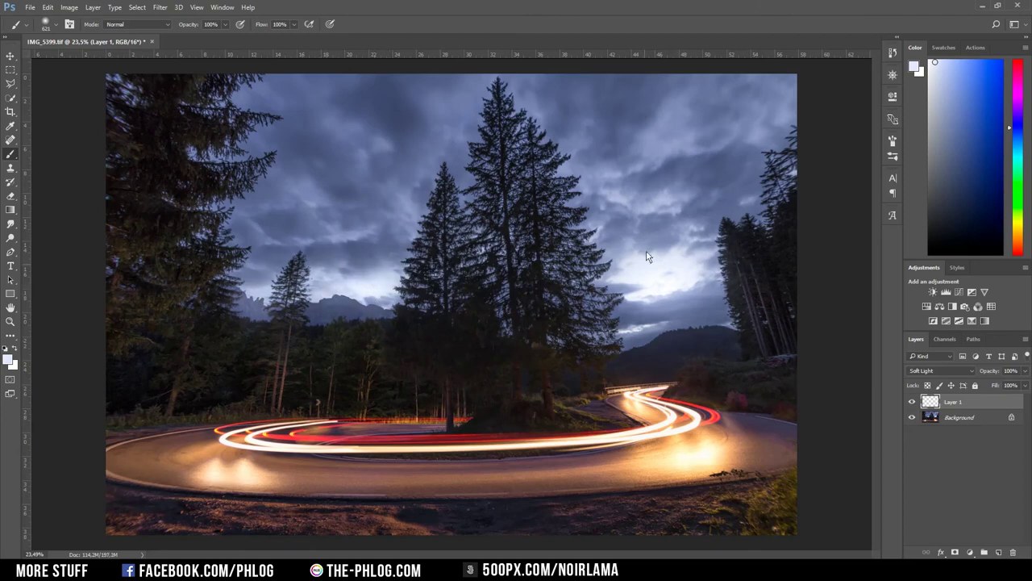
pyautogui.press('Delete')
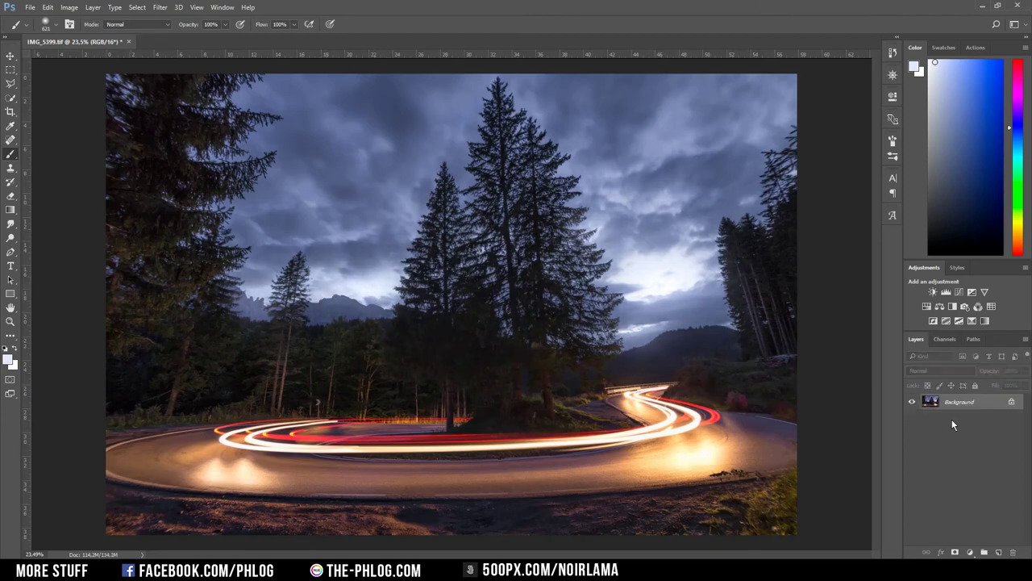
# Crop the bottom edge upward to trim a strip of foreground gravel
pyautogui.press('c')
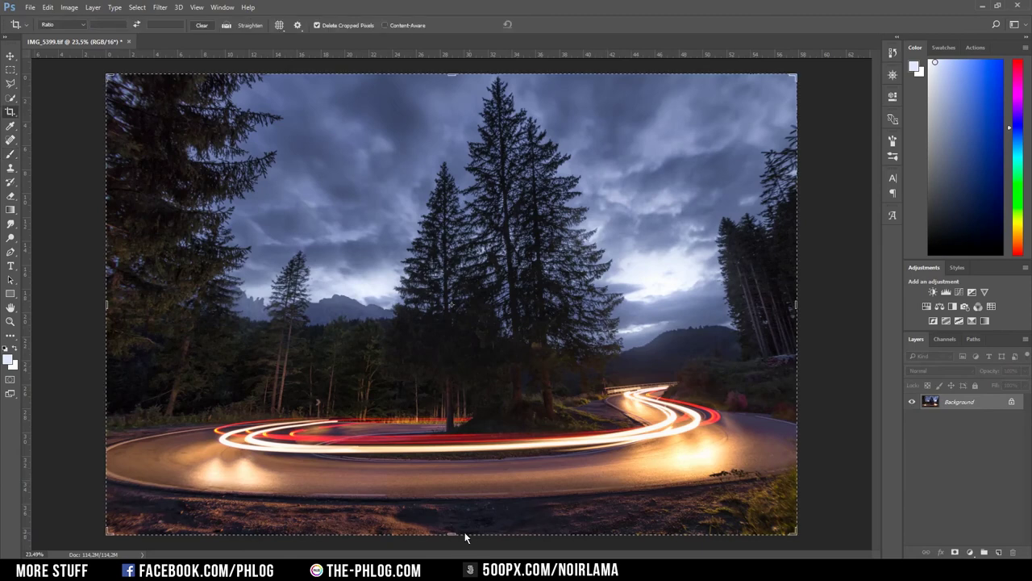
pyautogui.moveTo(454, 533); pyautogui.dragTo(460, 516)
pyautogui.press('Return')
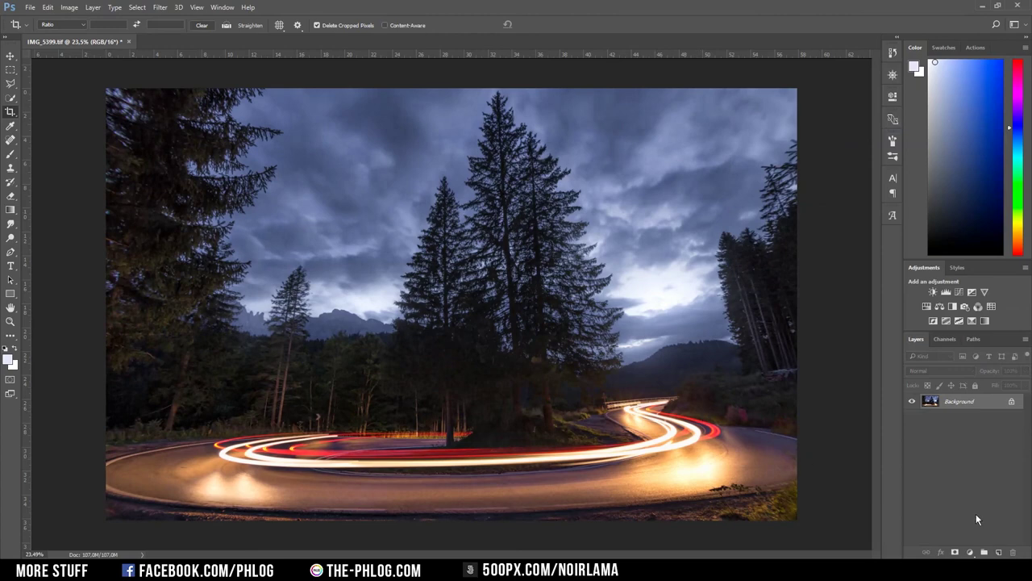
# Add a Levels adjustment layer with a nudged black point and collapse its properties
pyautogui.click(971, 554)
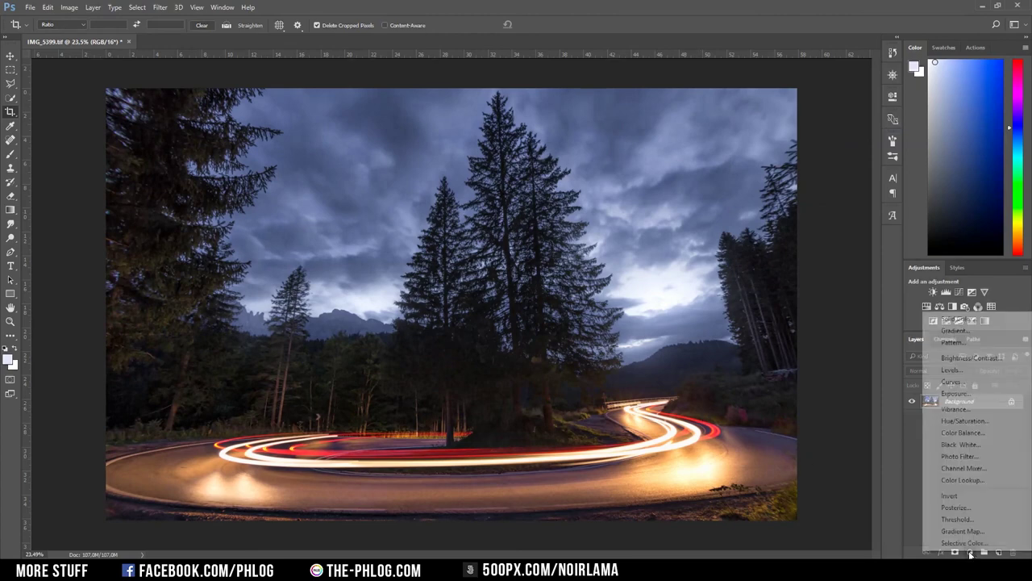
pyautogui.click(965, 369)
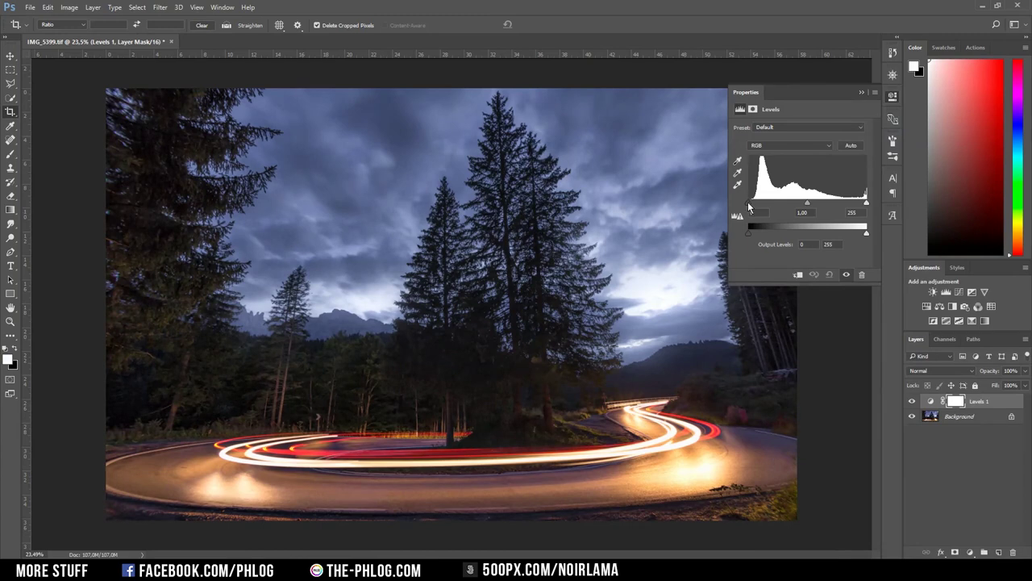
pyautogui.moveTo(749, 204); pyautogui.dragTo(750, 205)
pyautogui.click(916, 403)
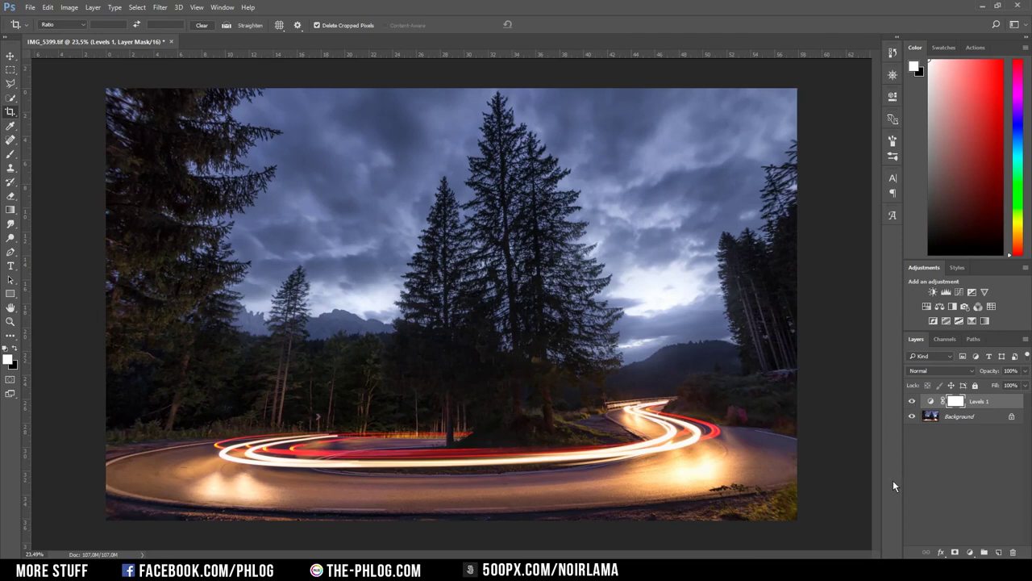